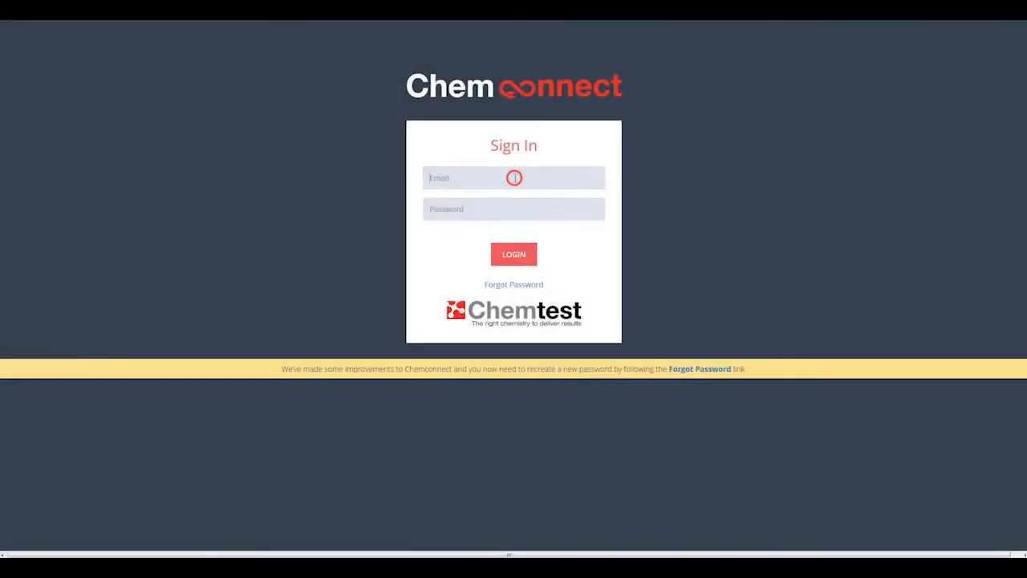
# Step: Sign in to Chemconnect with the account e-mail address and password
pyautogui.click(514, 176)
pyautogui.click(472, 196)
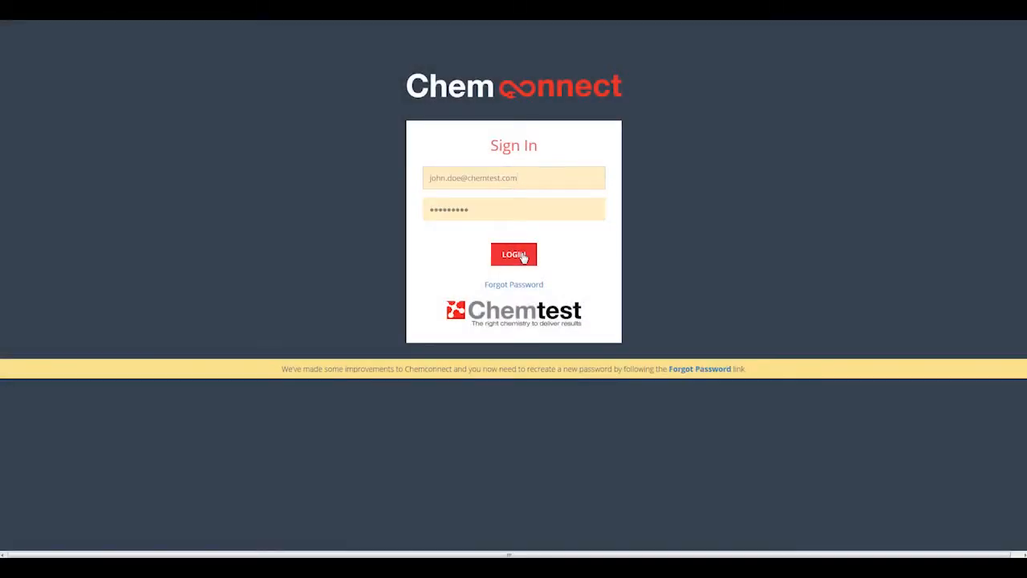
pyautogui.click(522, 254)
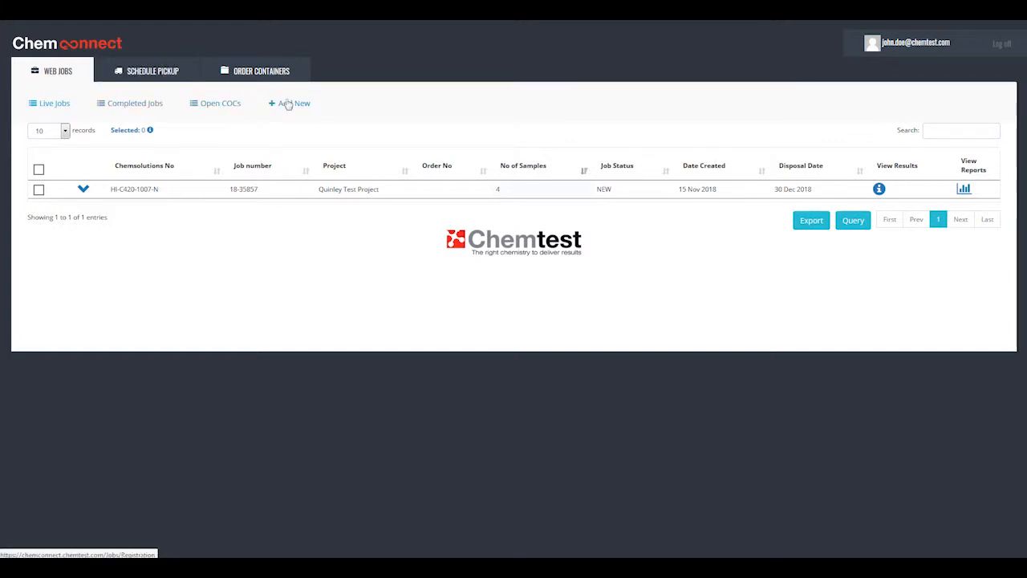
# Step: Look through the scheduled pickups and the container orders, and return to the list of live web jobs
pyautogui.click(153, 72)
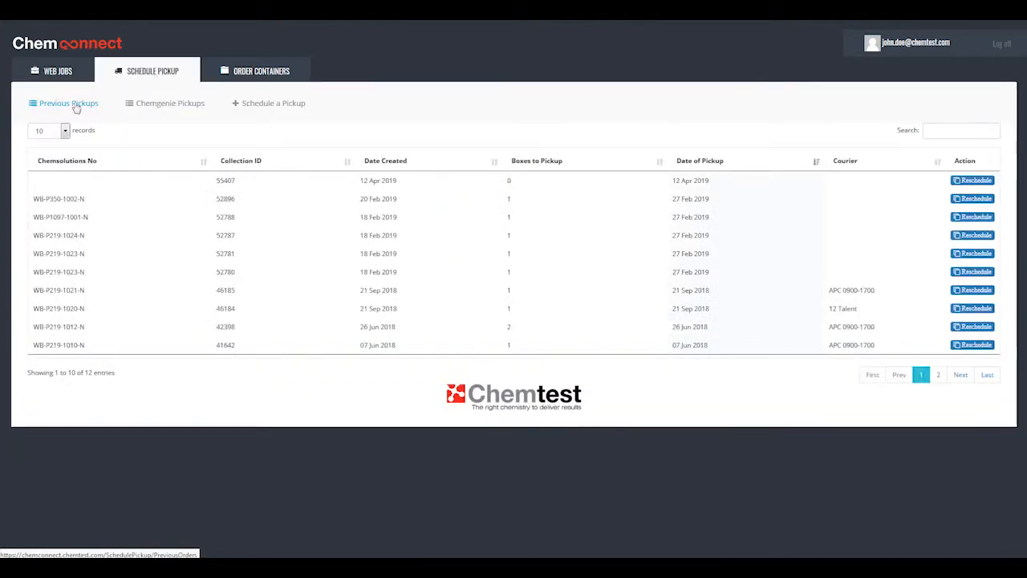
pyautogui.click(267, 74)
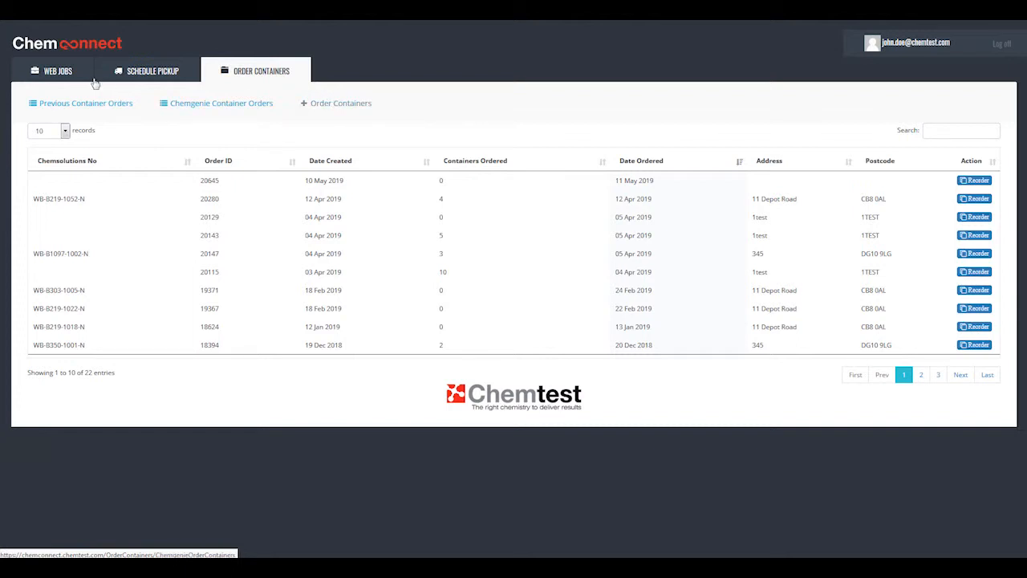
pyautogui.click(67, 74)
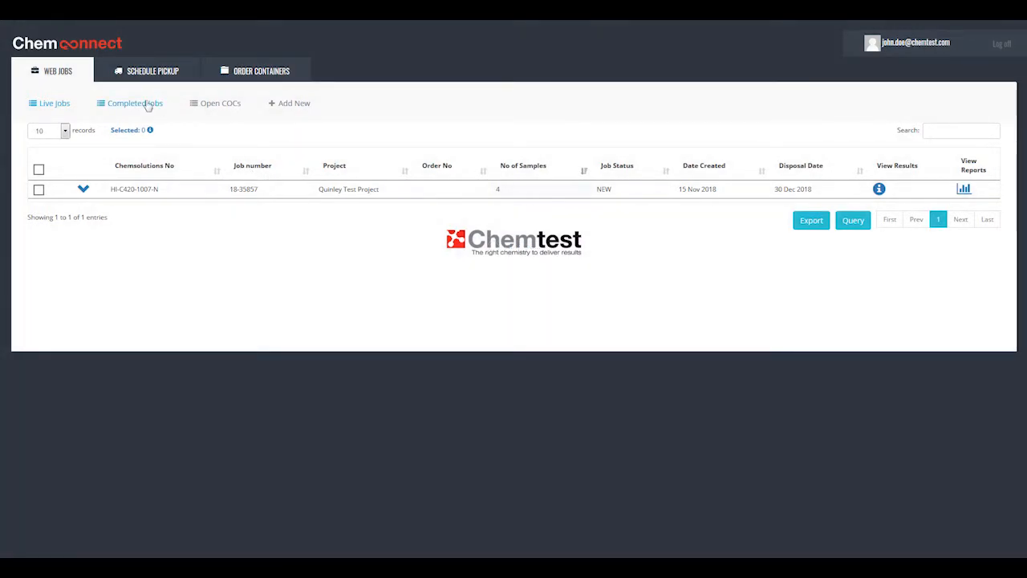
pyautogui.click(562, 189)
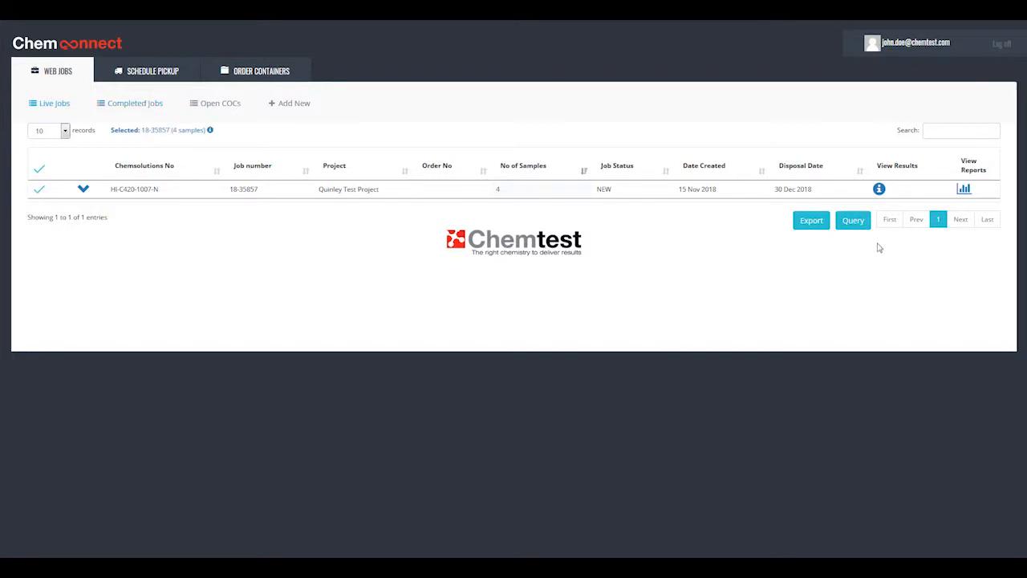
# Step: Start a new web job for the office "Chemgenie Office, Newmarket"
pyautogui.click(299, 106)
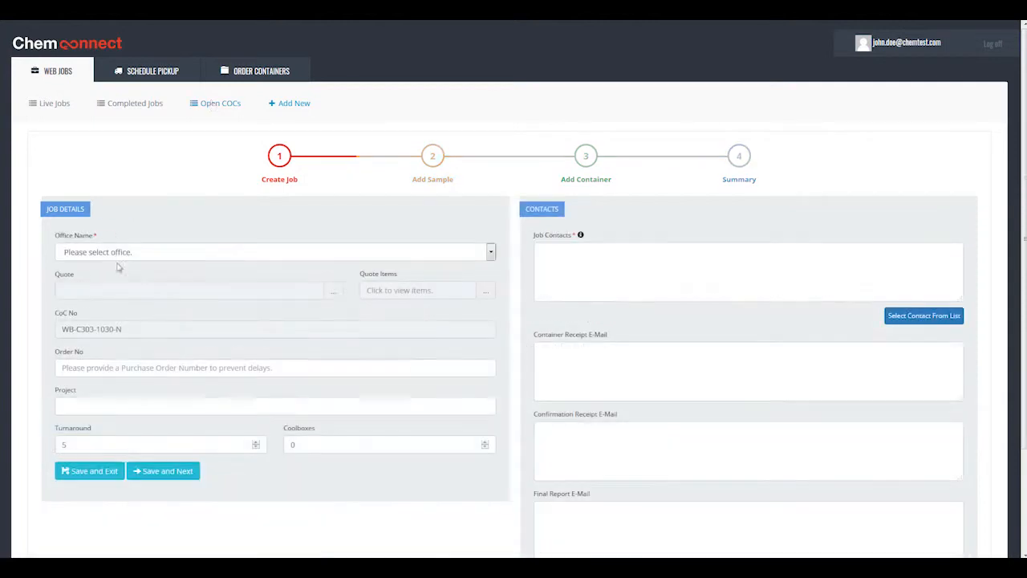
pyautogui.click(157, 252)
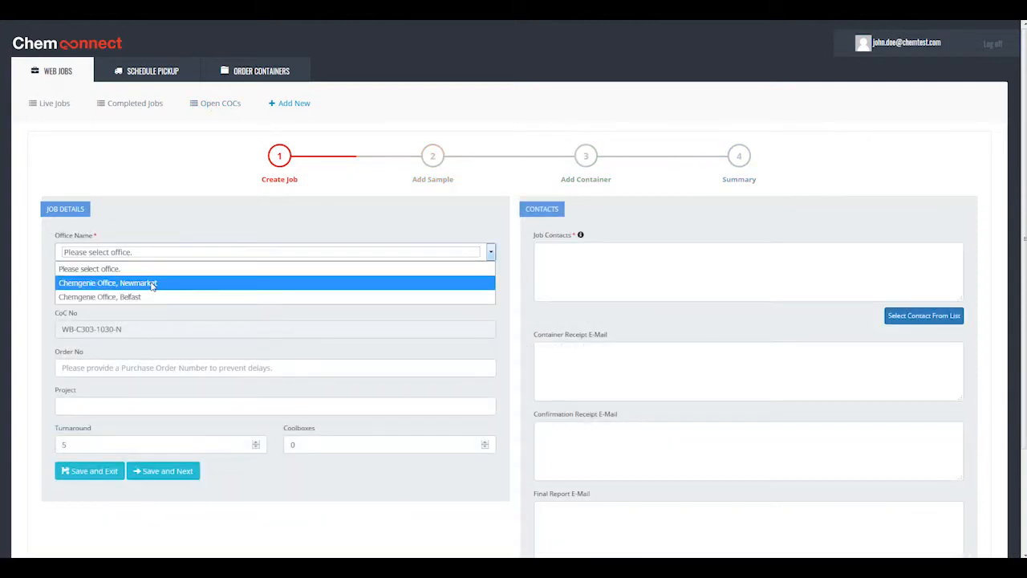
pyautogui.click(152, 283)
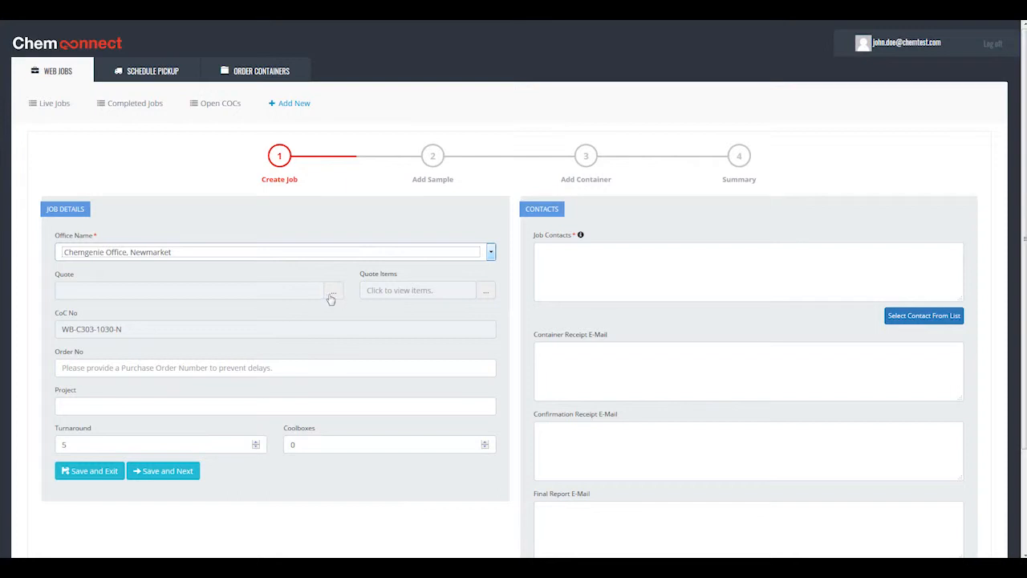
# Step: Assign the quote with the project name "Sub and Supertypes test" to the job
pyautogui.click(333, 292)
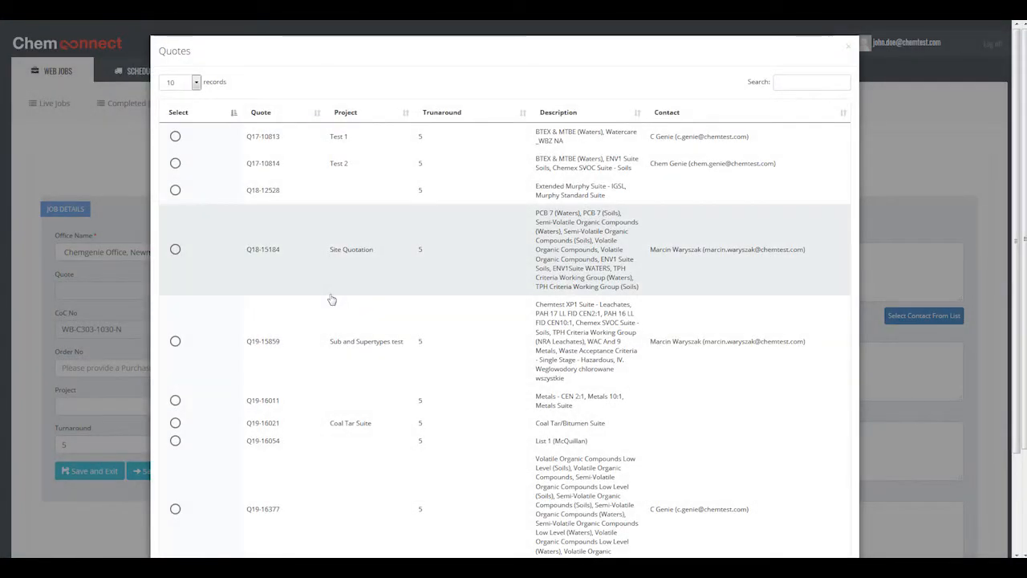
pyautogui.click(176, 341)
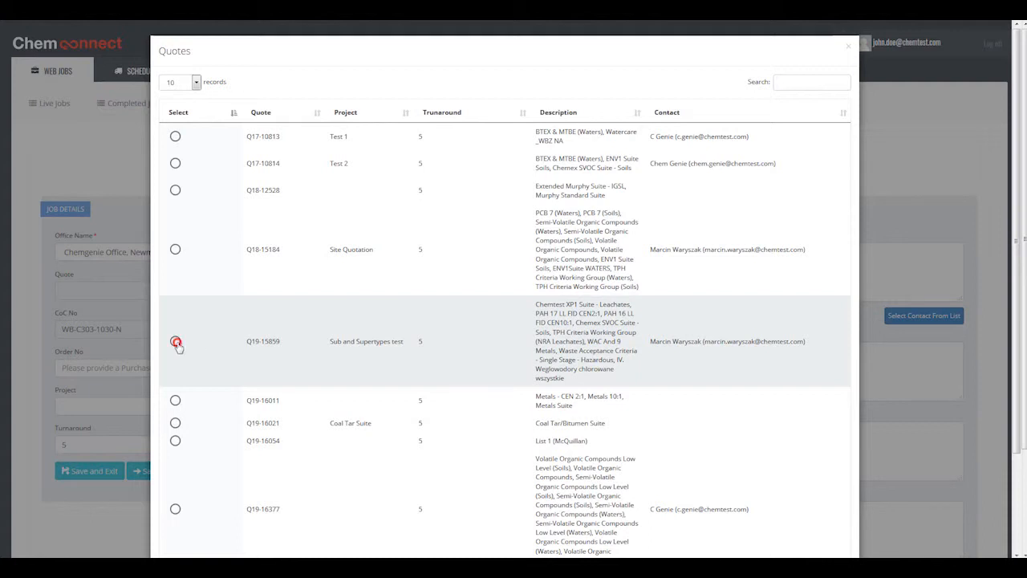
pyautogui.scroll(-1, 491, 331)
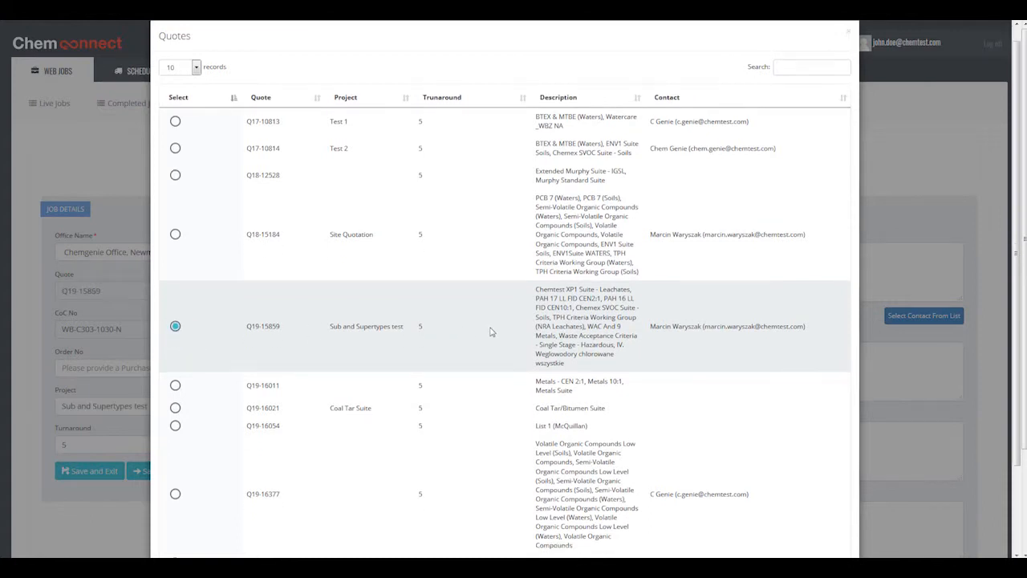
pyautogui.scroll(-2, 491, 331)
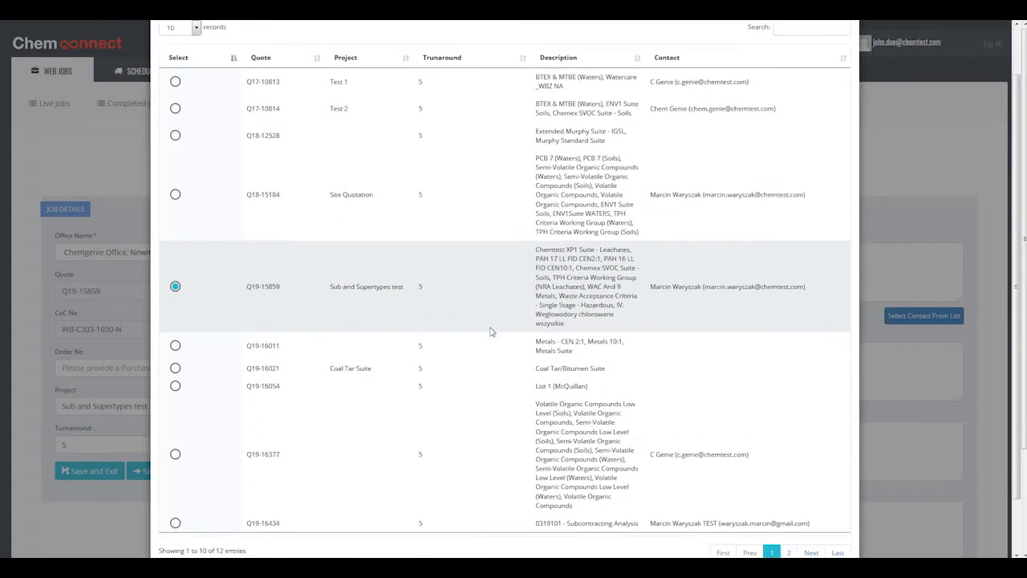
pyautogui.scroll(-2, 491, 331)
pyautogui.click(835, 527)
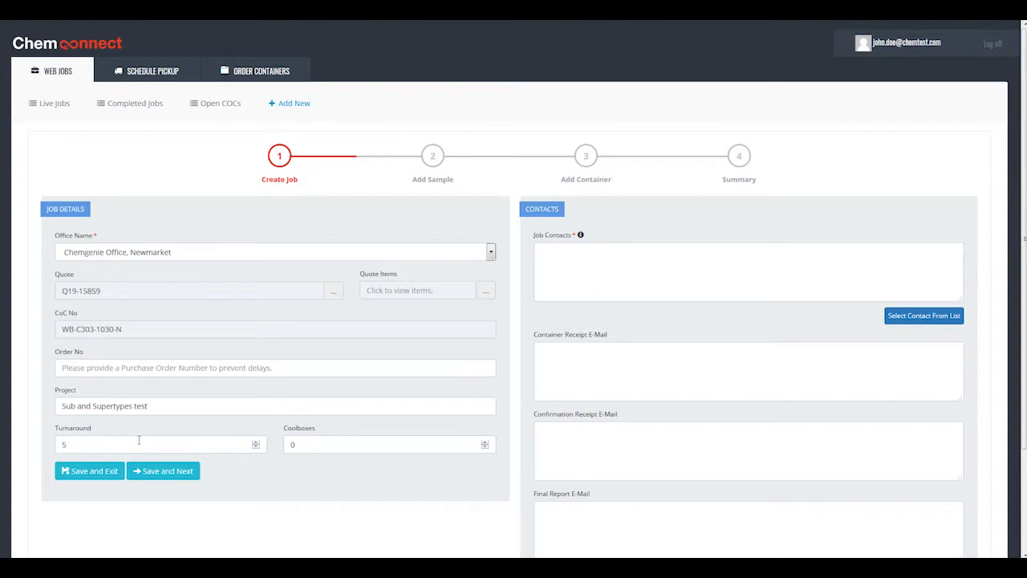
# Step: Review the assigned quote's items and the determinands included in Chemex SVOC Suite - Soils
pyautogui.click(485, 291)
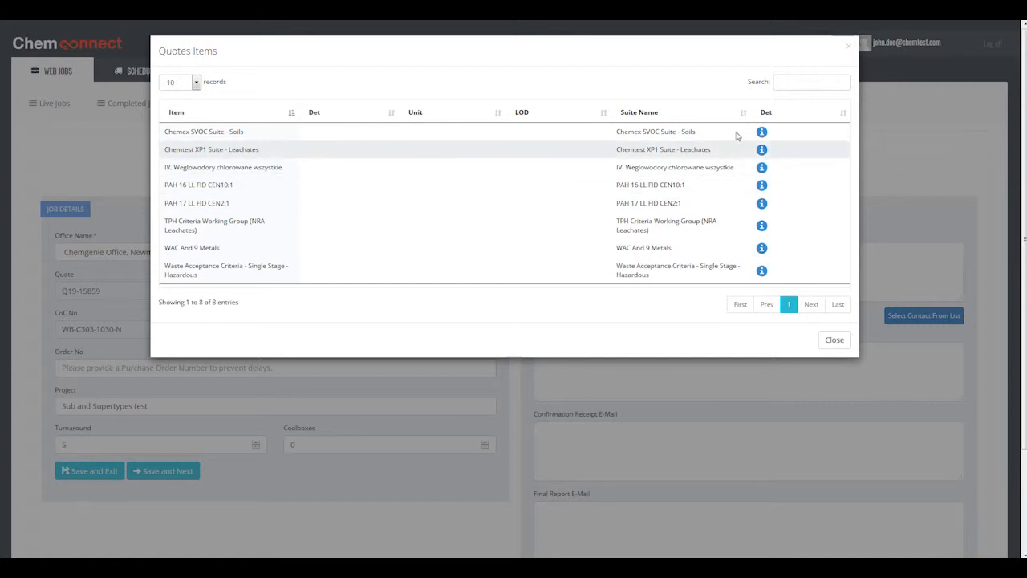
pyautogui.click(761, 131)
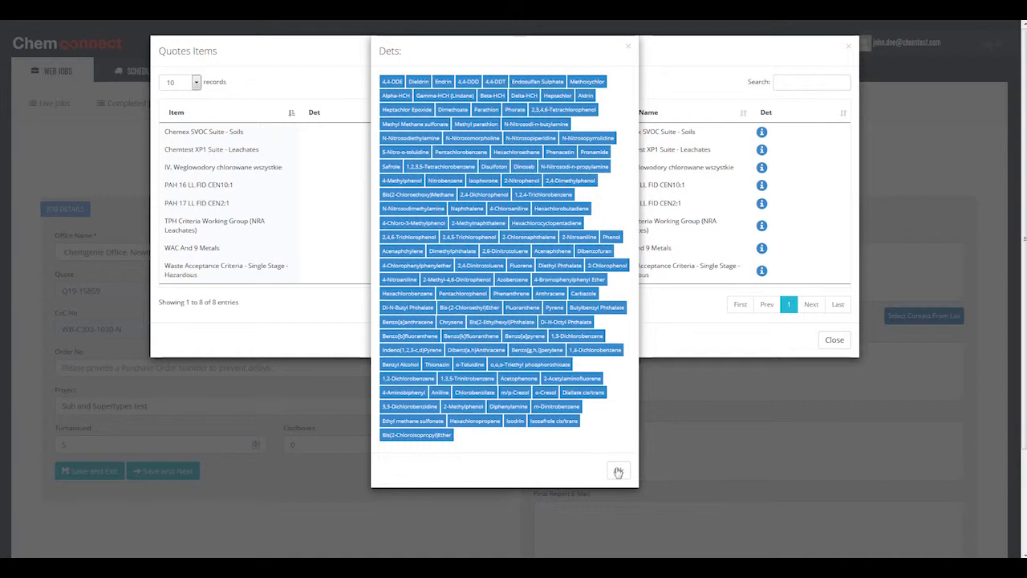
pyautogui.click(617, 472)
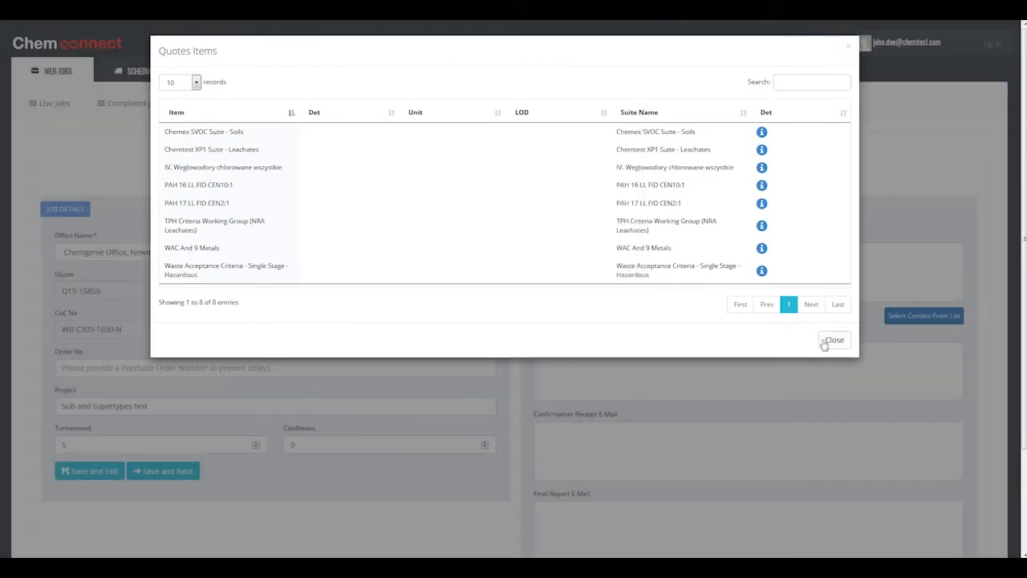
pyautogui.click(831, 340)
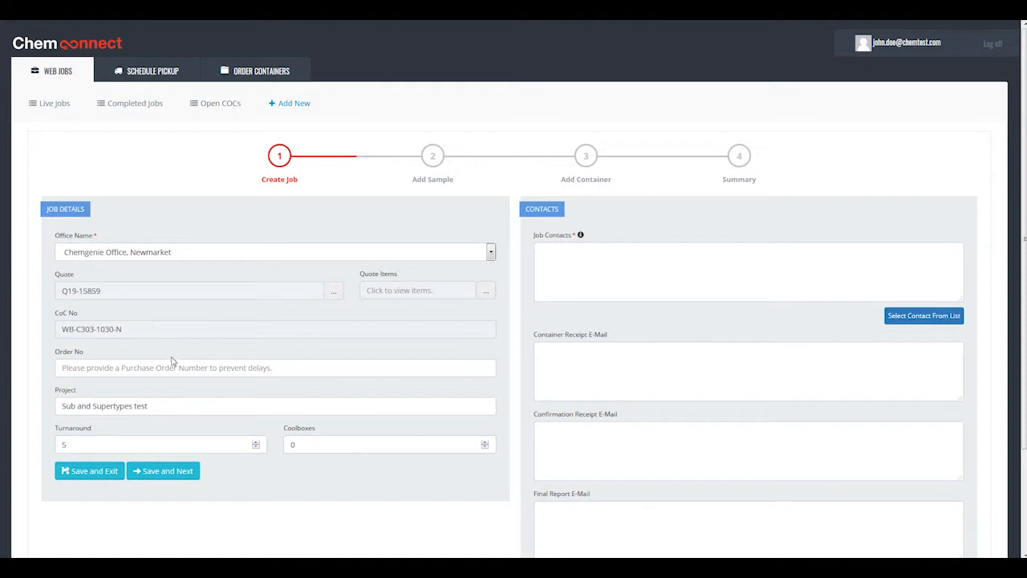
pyautogui.moveTo(136, 331); pyautogui.dragTo(47, 328)
pyautogui.click(135, 328)
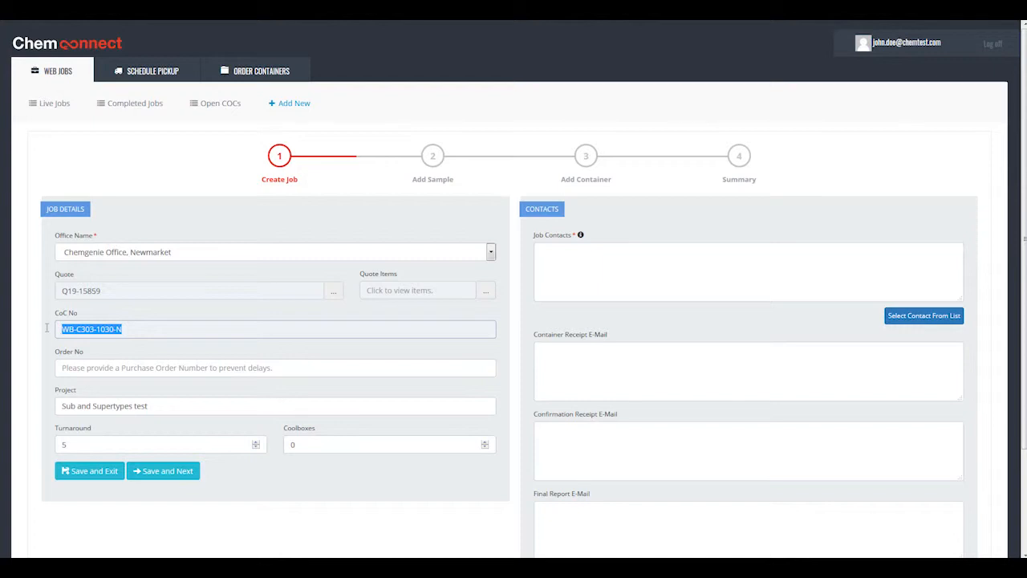
pyautogui.click(185, 327)
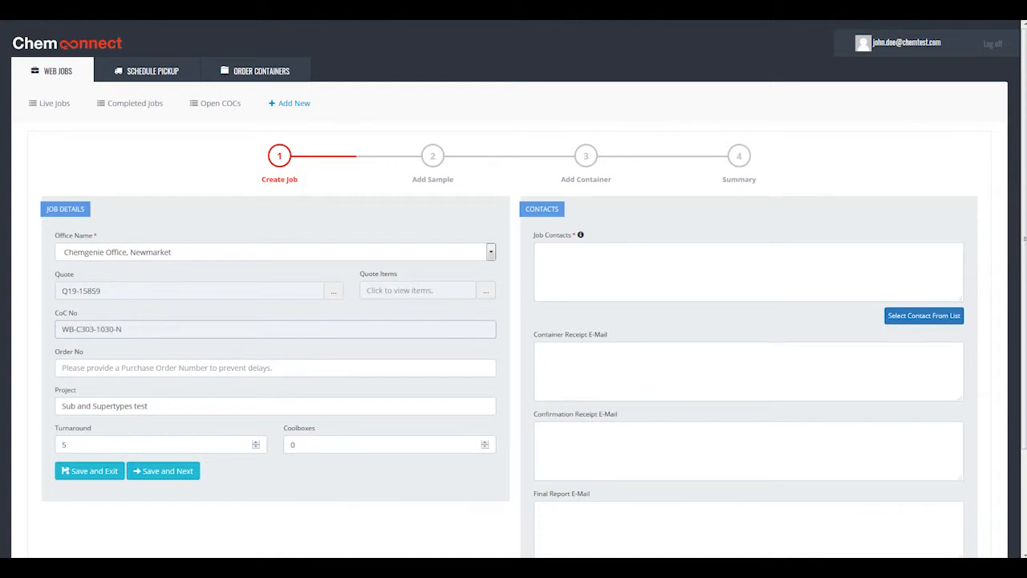
pyautogui.click(167, 331)
pyautogui.click(164, 326)
# Step: Fill in the job details with the purchase order number, the project name "Sub and Supertypes" and 2 coolboxes
pyautogui.click(94, 368)
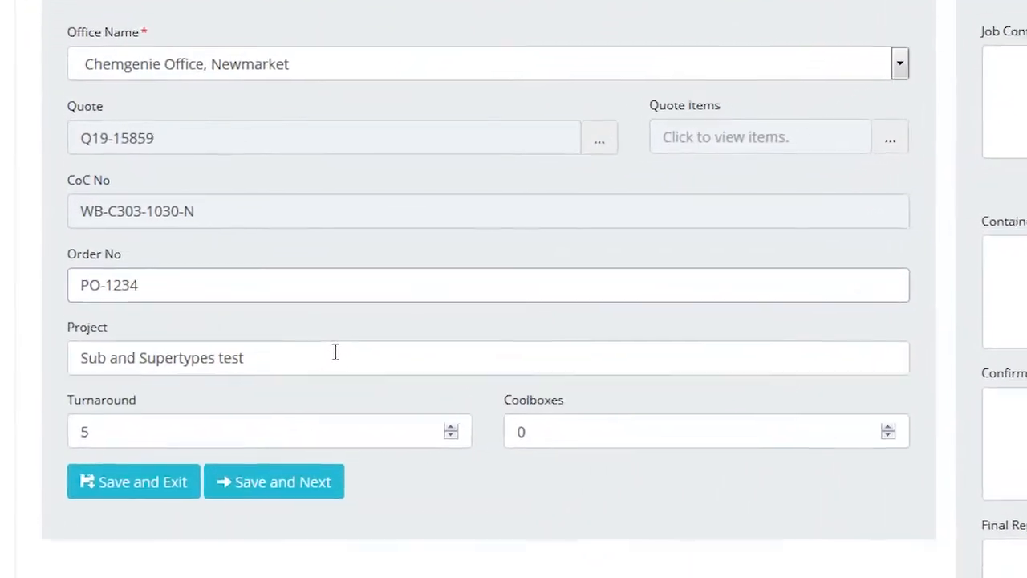
pyautogui.click(196, 402)
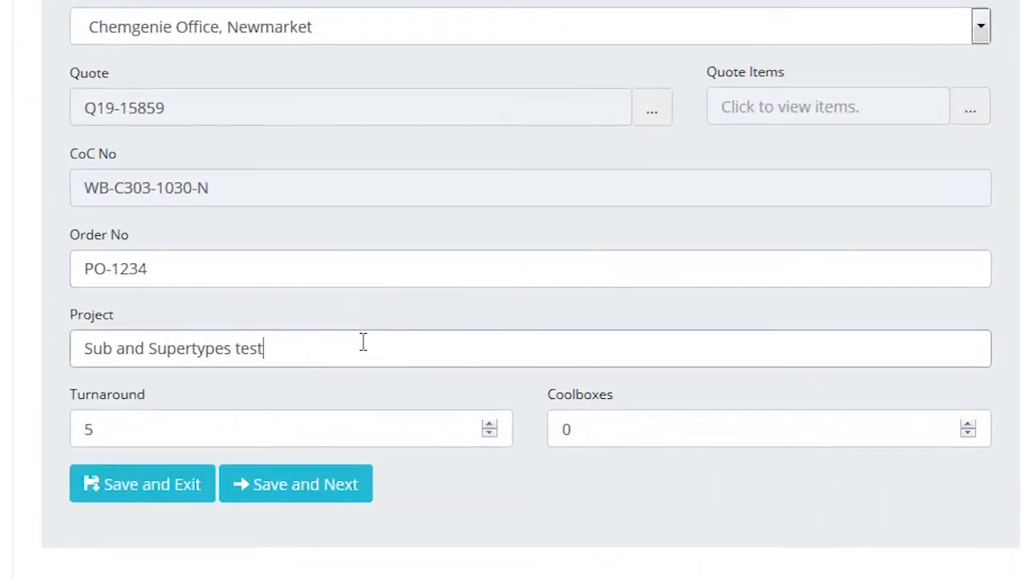
pyautogui.moveTo(324, 342); pyautogui.dragTo(235, 341)
pyautogui.press('BackSpace')
pyautogui.press('BackSpace')
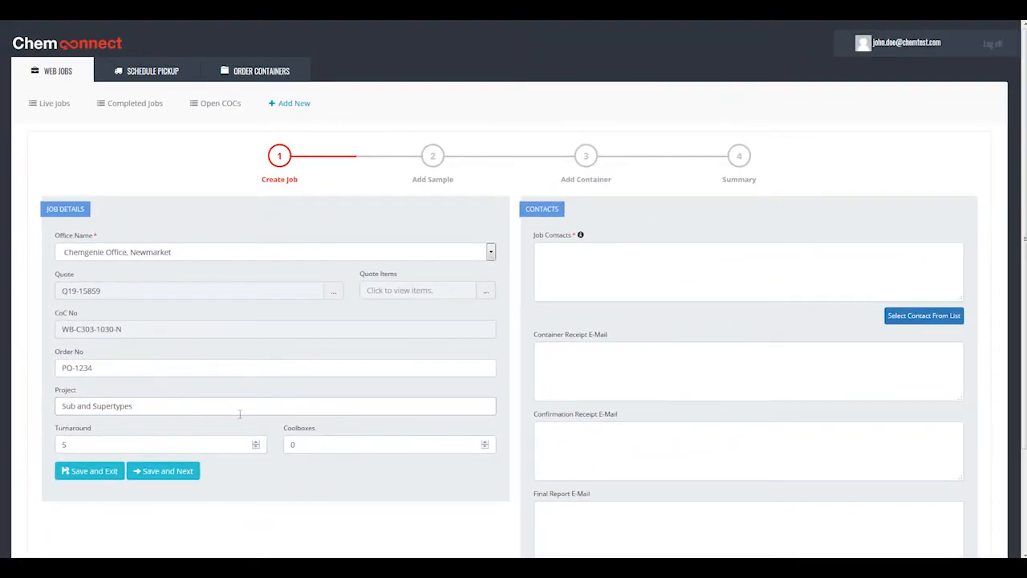
pyautogui.click(484, 442)
pyautogui.click(485, 442)
# Step: Add the first two people in the contact list as job contacts
pyautogui.click(813, 257)
pyautogui.click(911, 317)
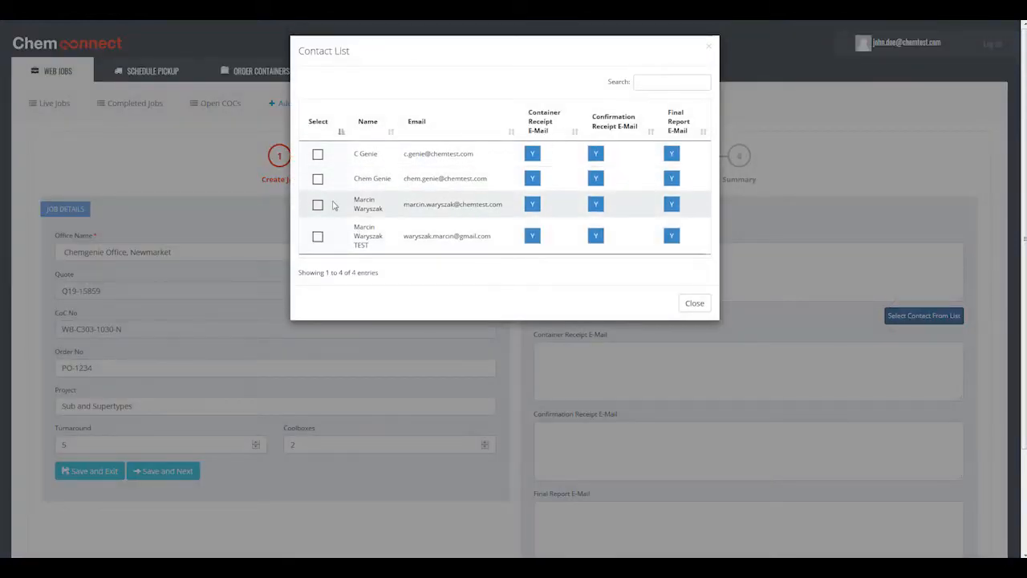
pyautogui.click(318, 178)
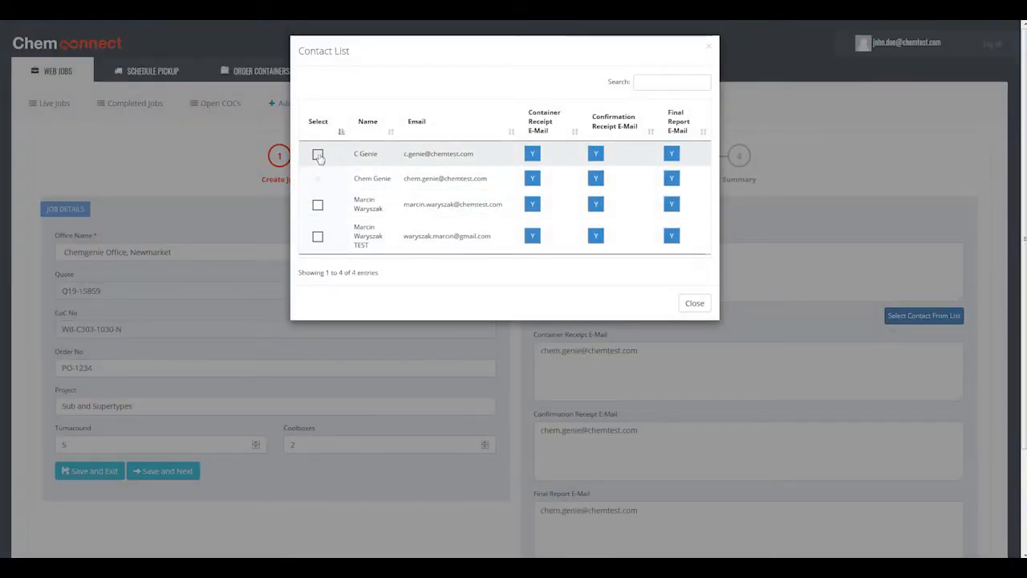
pyautogui.click(317, 154)
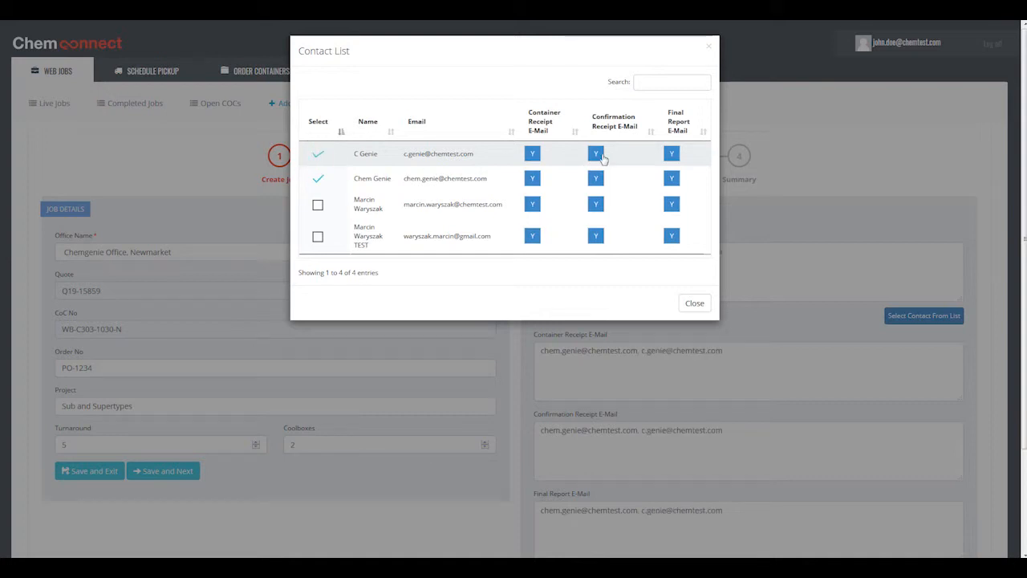
# Step: Exclude both selected contacts from confirmation receipt e-mails and the second one from final report e-mails
pyautogui.click(596, 154)
pyautogui.click(671, 178)
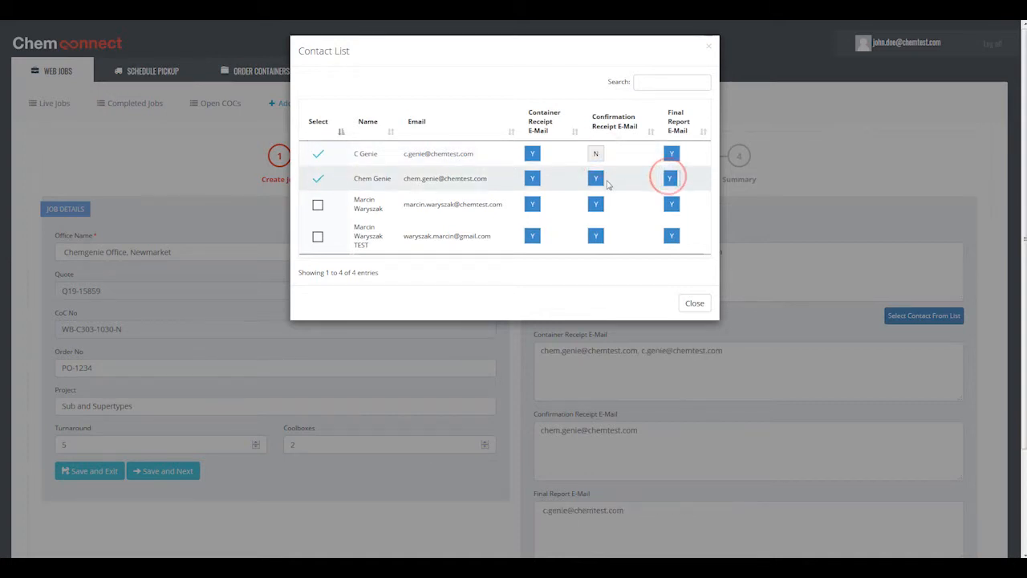
pyautogui.click(596, 179)
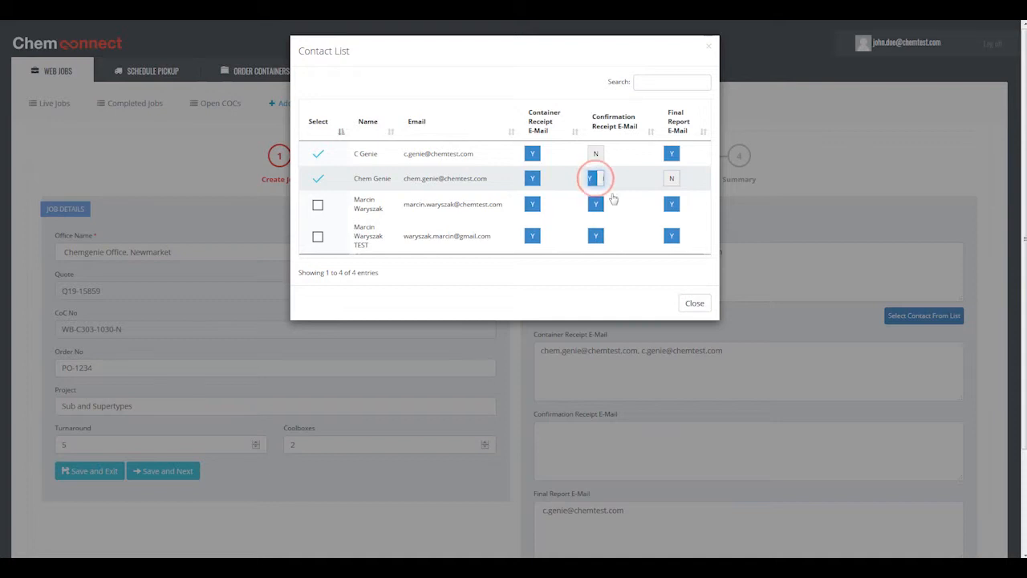
pyautogui.click(695, 303)
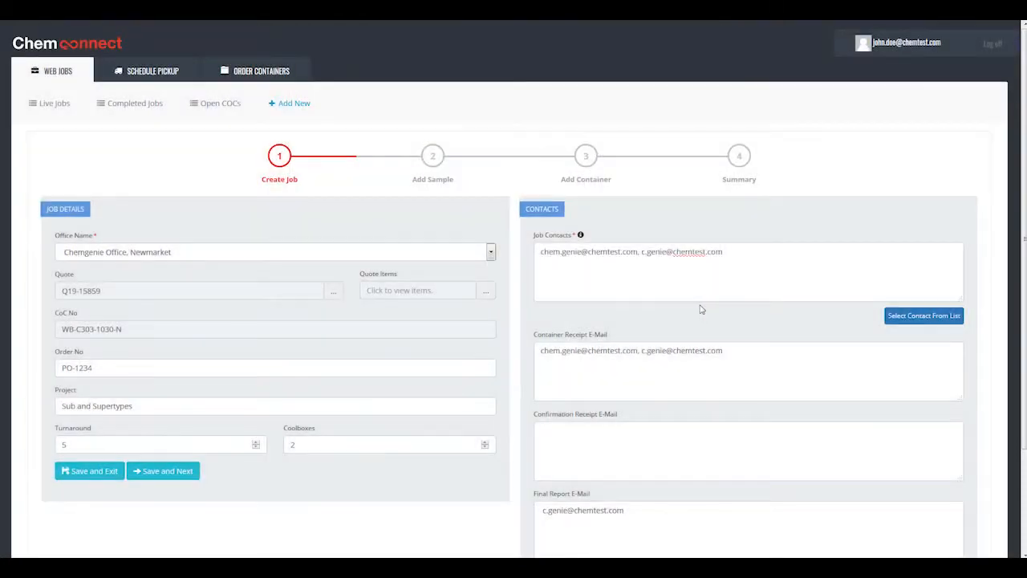
# Step: Append an additional contact's e-mail address to the job contacts
pyautogui.click(793, 257)
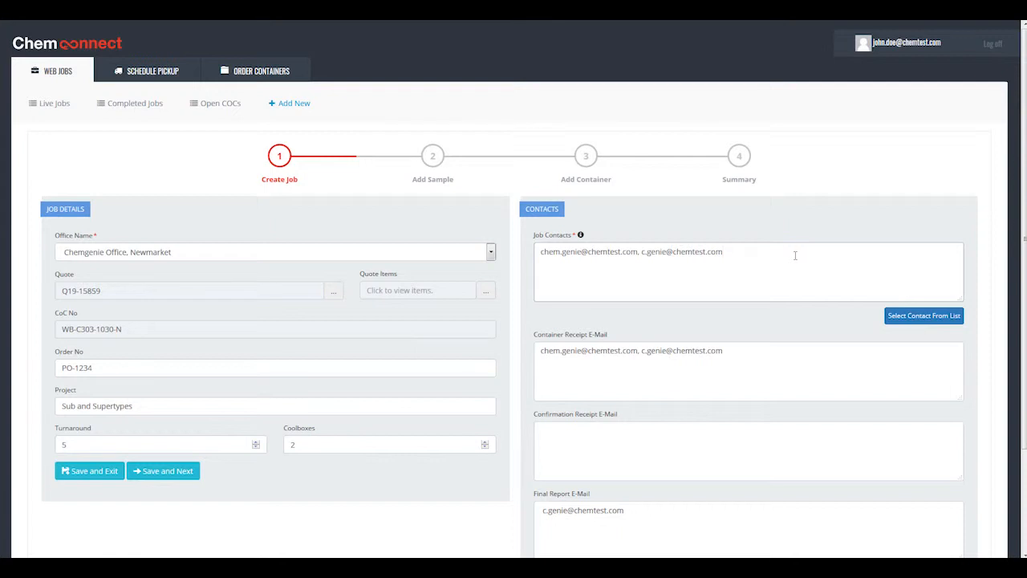
# Step: Copy the additional contact's e-mail into the container receipt, confirmation receipt and final report recipients, without a leading comma in the confirmation receipt entry
pyautogui.moveTo(723, 251); pyautogui.dragTo(765, 265)
pyautogui.hotkey('ctrl', 'c')
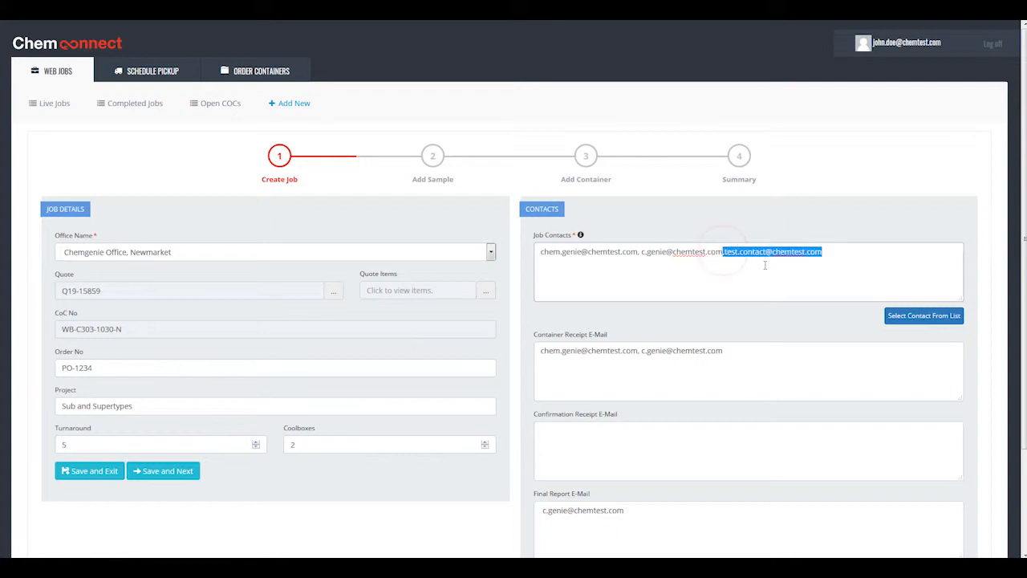
pyautogui.click(848, 258)
pyautogui.click(722, 447)
pyautogui.click(779, 366)
pyautogui.write(',')
pyautogui.hotkey('ctrl', 'v')
pyautogui.click(642, 443)
pyautogui.hotkey('ctrl', 'v')
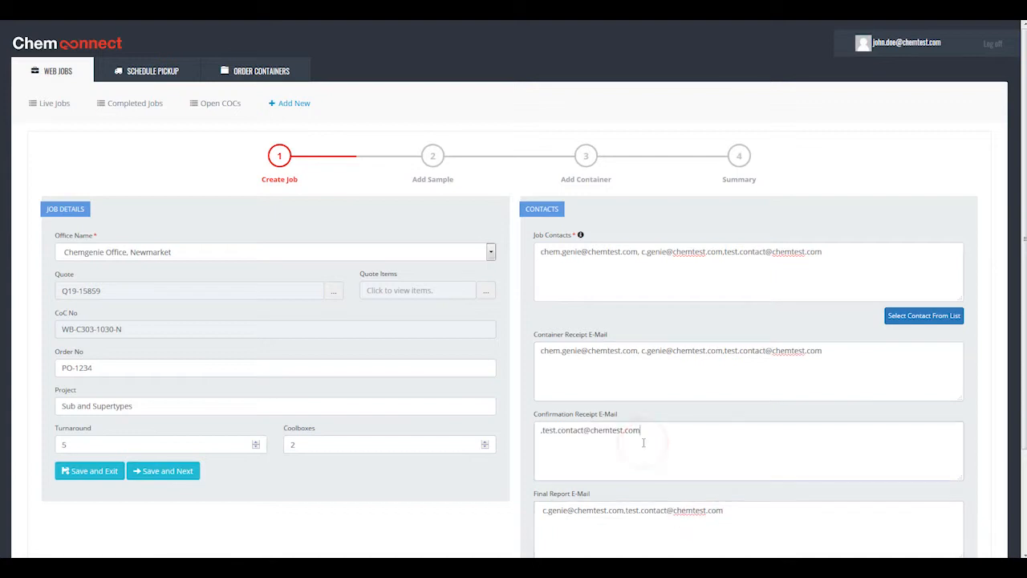
pyautogui.press('Home')
pyautogui.press('Delete')
# Step: Save the job details and continue to the Add Sample stage
pyautogui.click(710, 426)
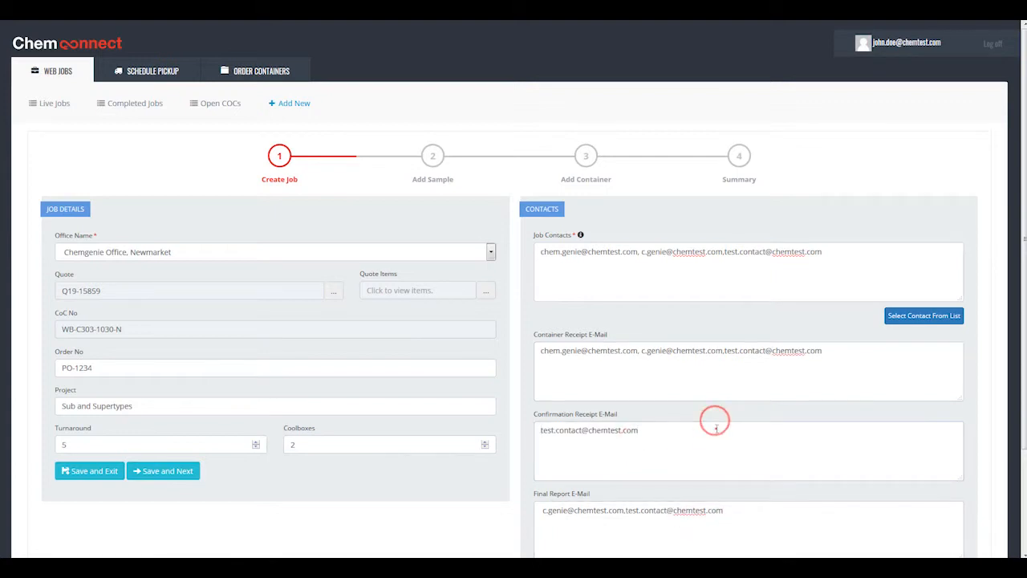
pyautogui.scroll(-2, 747, 385)
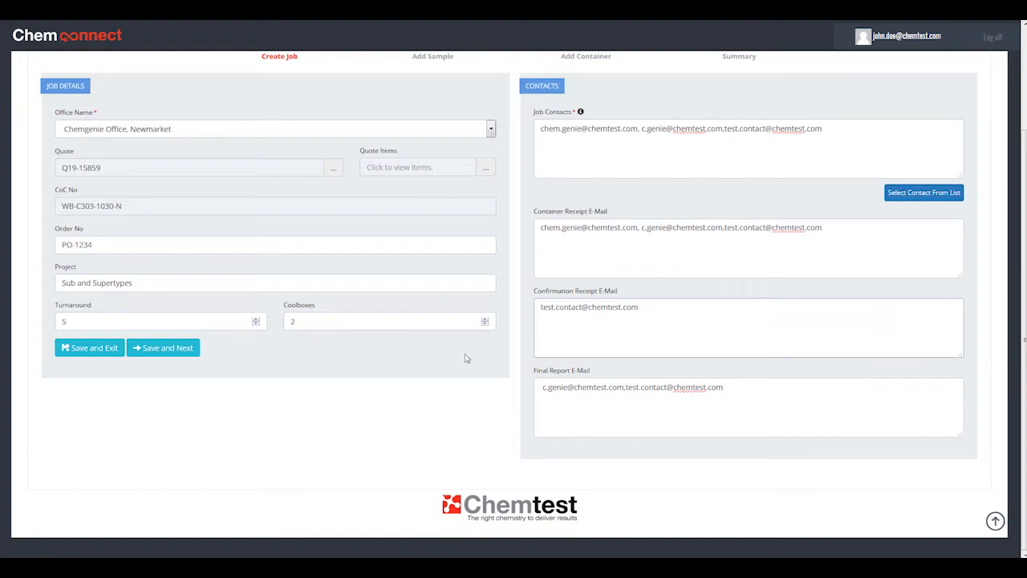
pyautogui.click(164, 352)
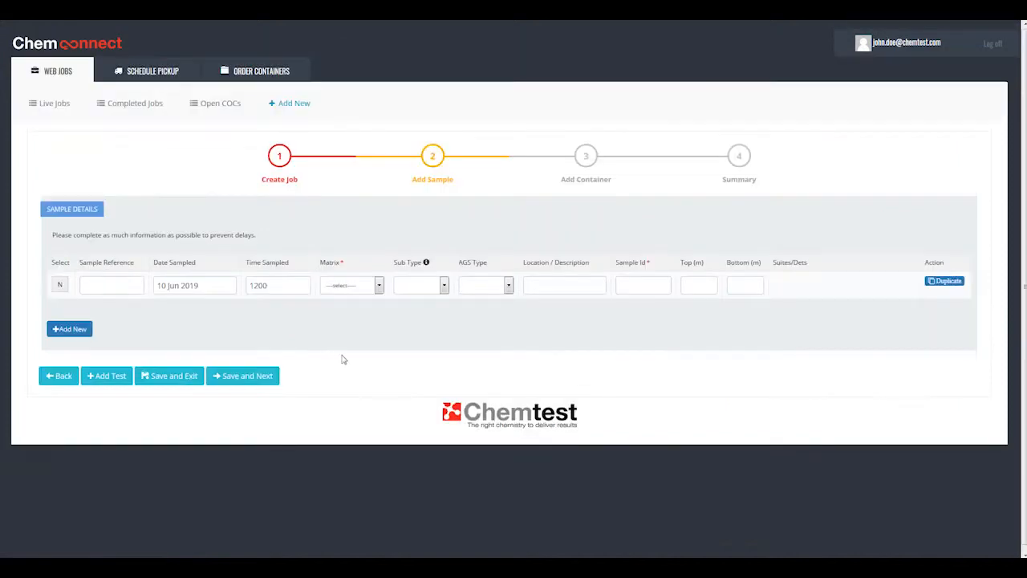
# Step: Fill in the first sample with reference ref1, location loc1, sample ID 1, matrix SOIL and sub type SOIL-CEN 10:1
pyautogui.click(116, 282)
pyautogui.click(571, 290)
pyautogui.click(630, 285)
pyautogui.click(361, 285)
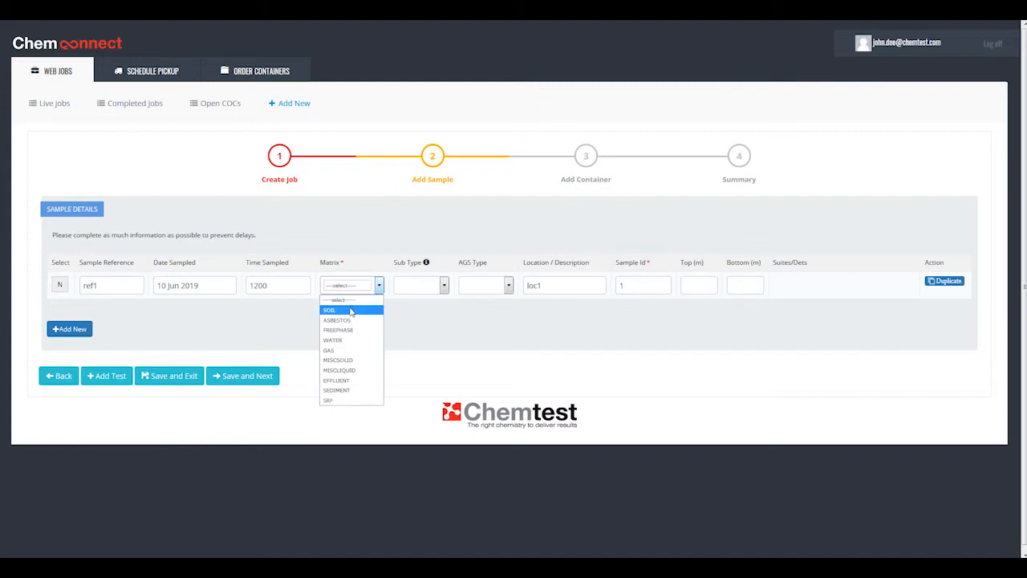
pyautogui.click(351, 311)
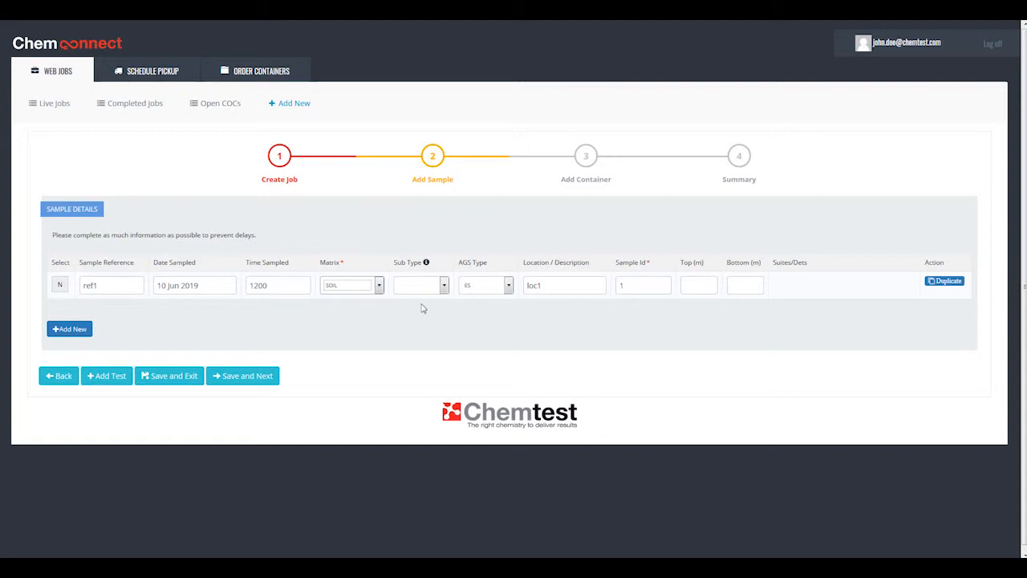
pyautogui.moveTo(428, 265)
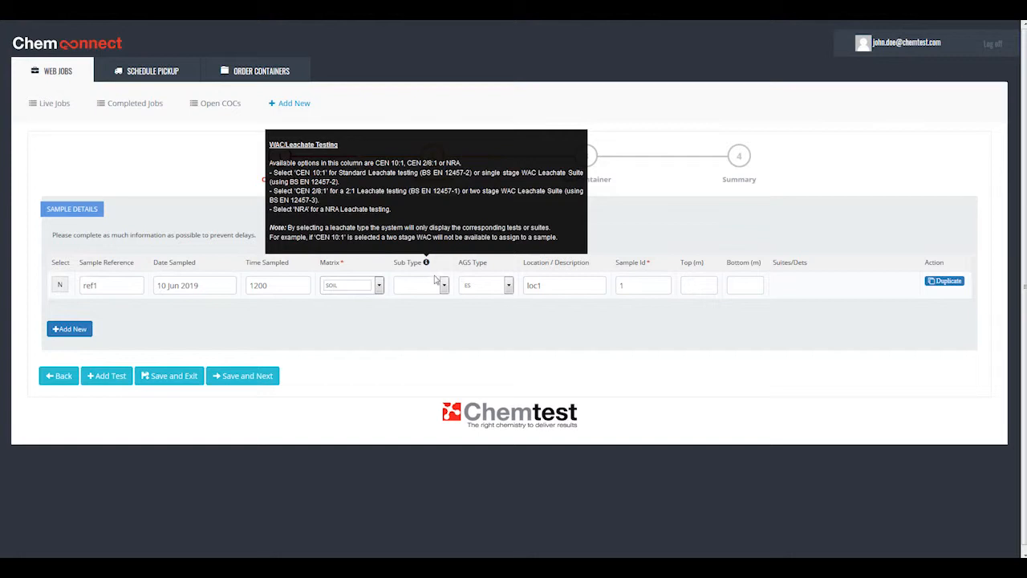
pyautogui.click(437, 284)
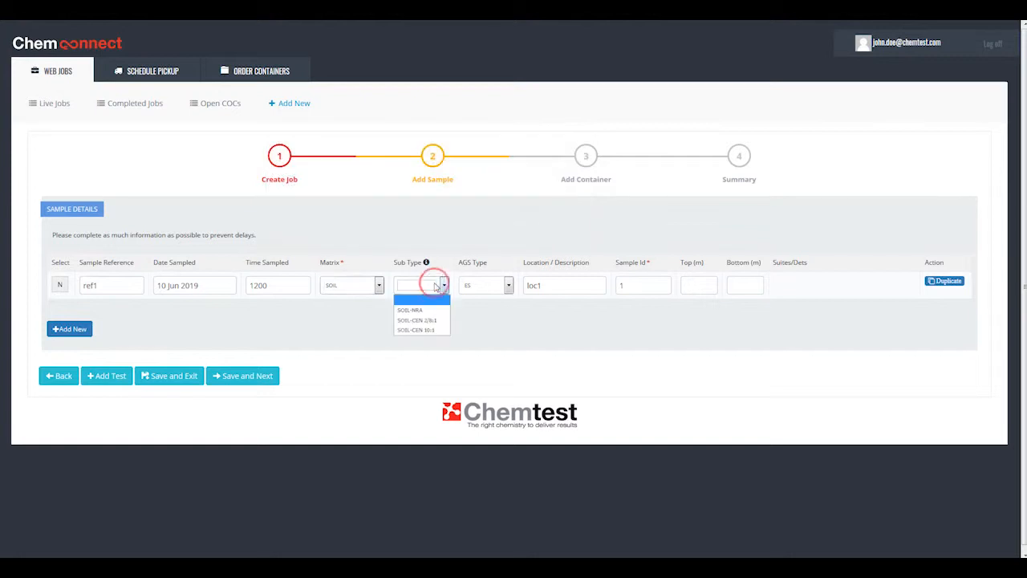
pyautogui.click(433, 331)
# Step: Open test assignment for the ref1 sample and choose all four suites from the quote
pyautogui.click(63, 286)
pyautogui.click(113, 375)
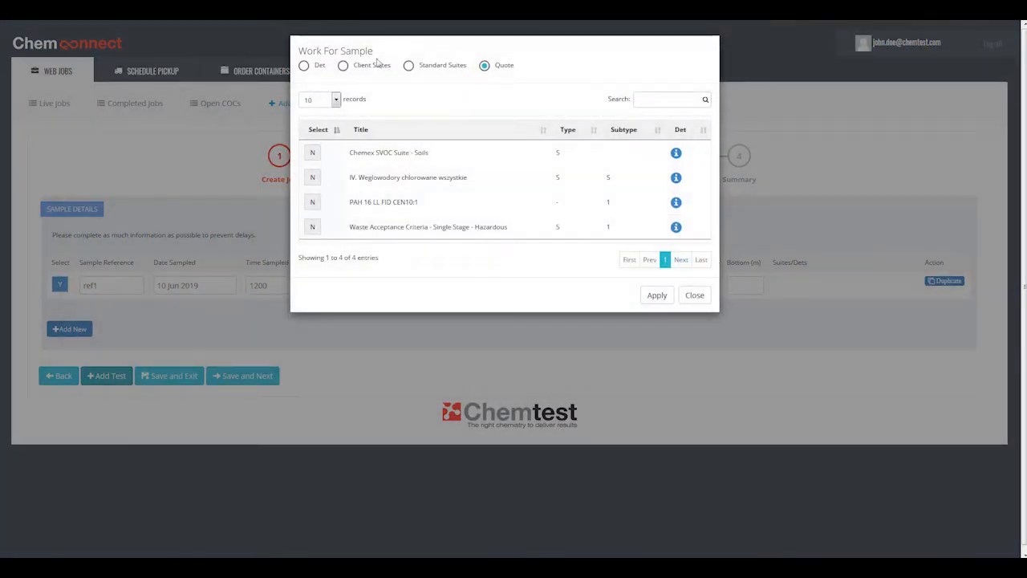
pyautogui.click(312, 153)
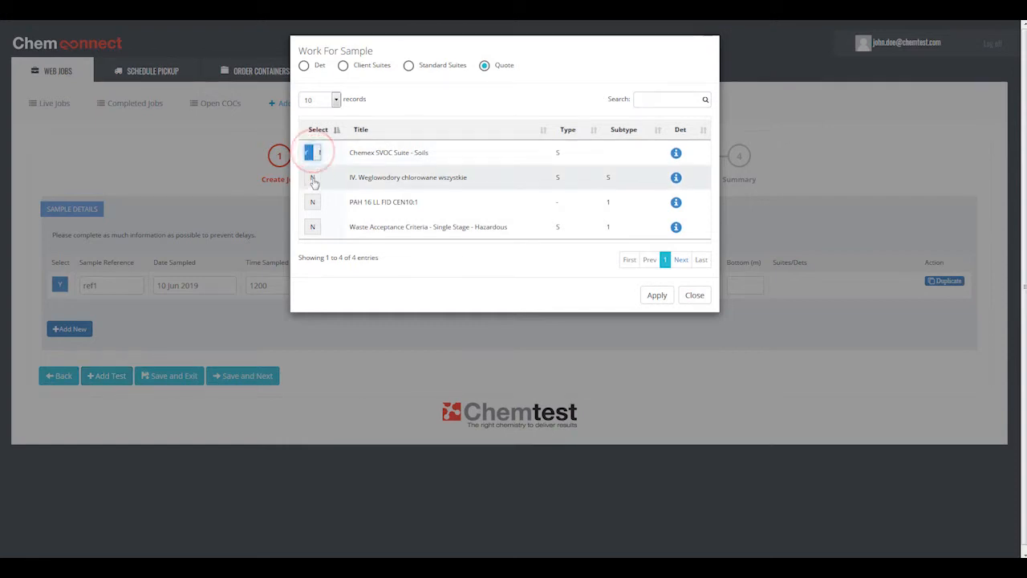
pyautogui.click(312, 177)
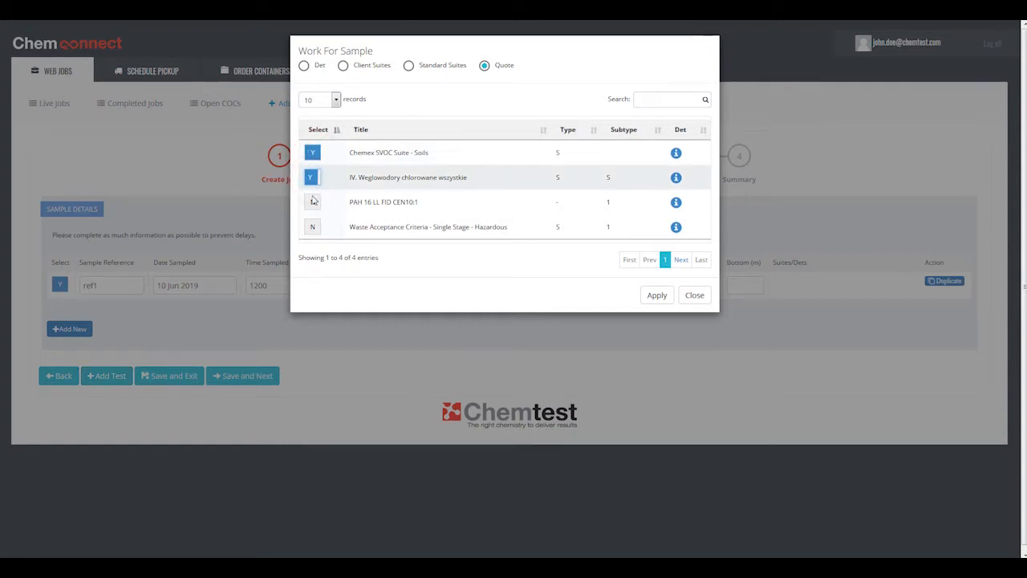
pyautogui.click(312, 201)
pyautogui.click(312, 226)
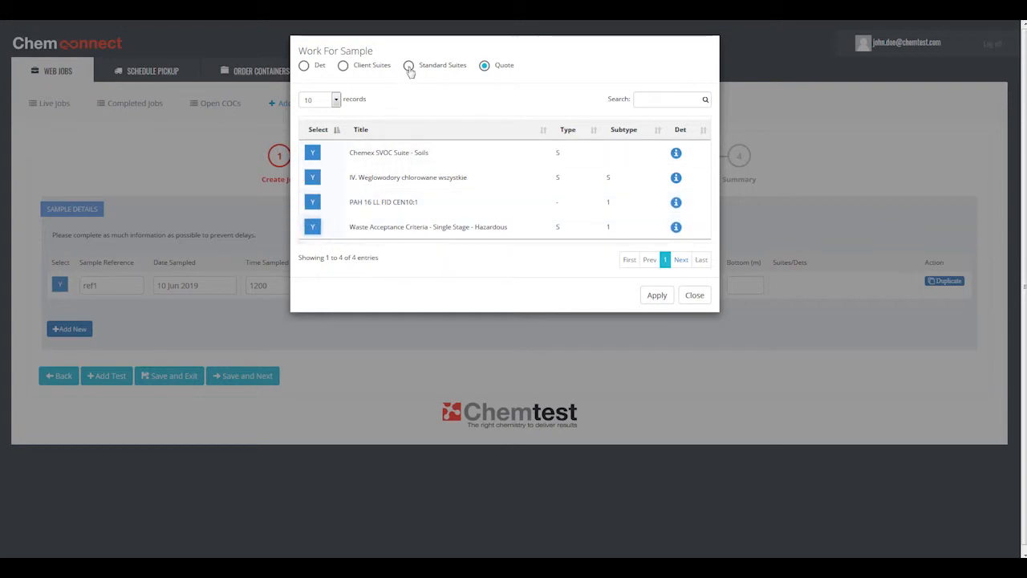
# Step: Include the standard suite 6 metals and the client suite 0319101 - Subcontracting Analysis, and apply the chosen tests to the sample
pyautogui.click(409, 67)
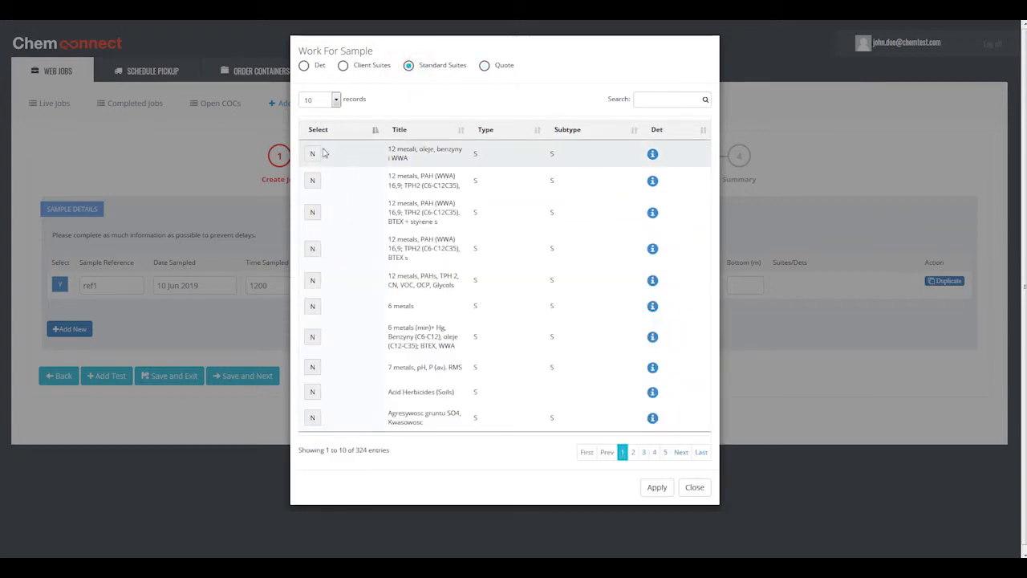
pyautogui.click(311, 303)
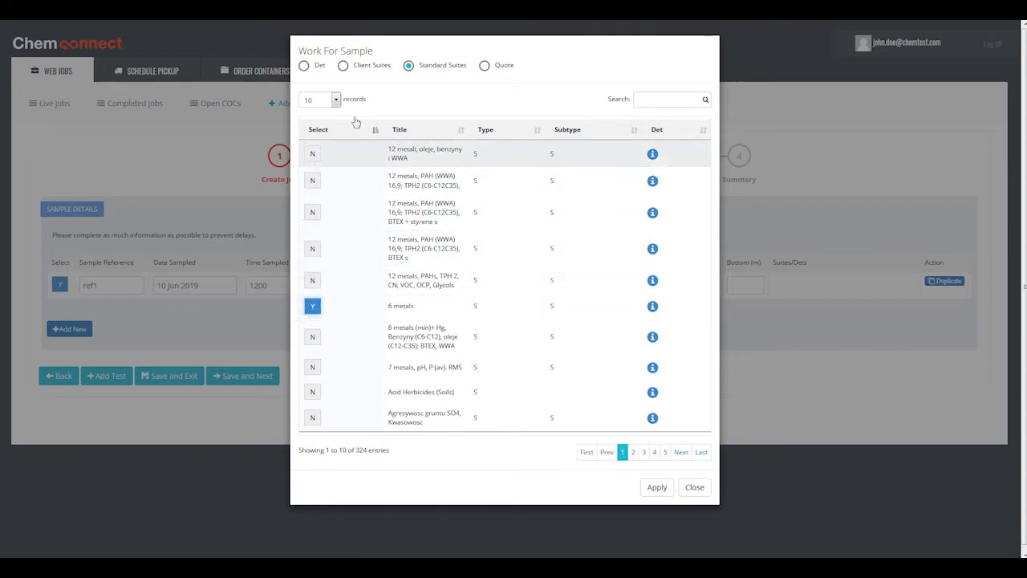
pyautogui.click(359, 69)
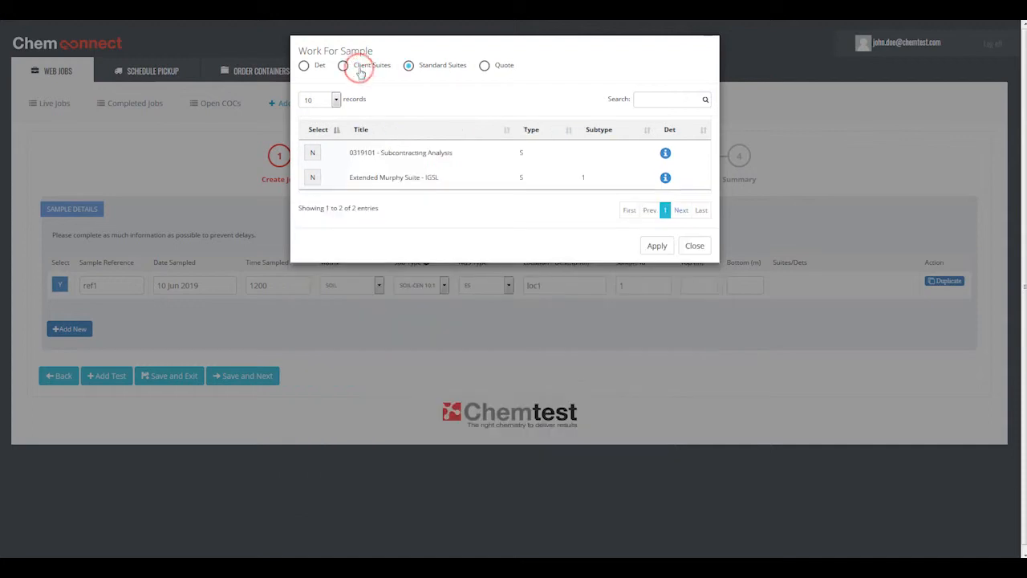
pyautogui.click(315, 152)
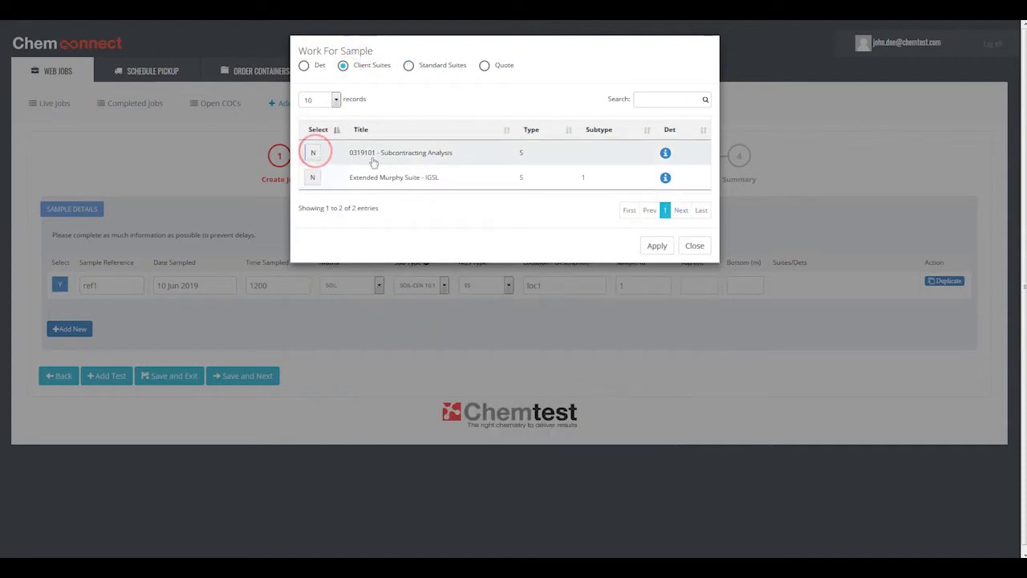
pyautogui.click(657, 247)
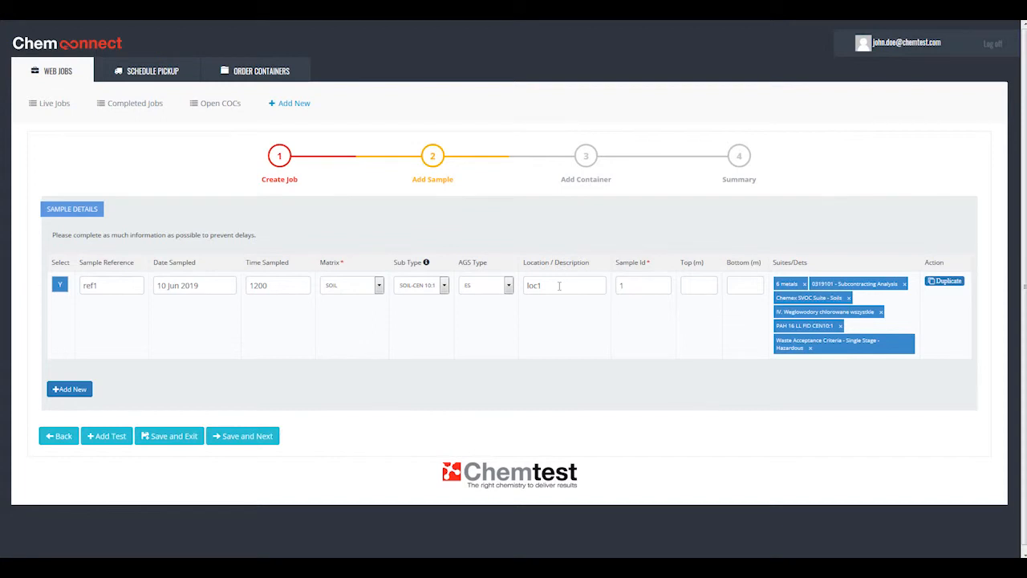
# Step: Create two duplicates of the ref1 sample row
pyautogui.click(943, 281)
pyautogui.click(649, 94)
pyautogui.click(649, 94)
pyautogui.click(608, 138)
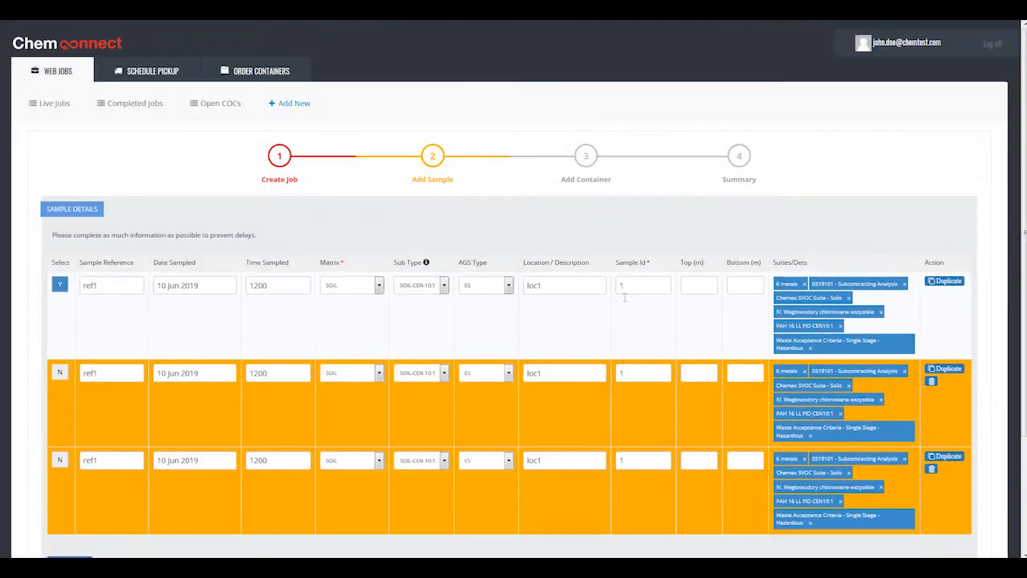
# Step: Change the first duplicate to sample ID 2, location loc2 and sample reference ref2
pyautogui.doubleClick(646, 375)
pyautogui.write('2')
pyautogui.moveTo(562, 373); pyautogui.dragTo(539, 373)
pyautogui.moveTo(110, 372); pyautogui.dragTo(95, 373)
# Step: Delete the Waste Acceptance Criteria - Single Stage - Hazardous and IV. Weglowodory chlorowane wszystkie tests from both duplicate samples, leaving the original ref1 sample out
pyautogui.scroll(-1, 372, 428)
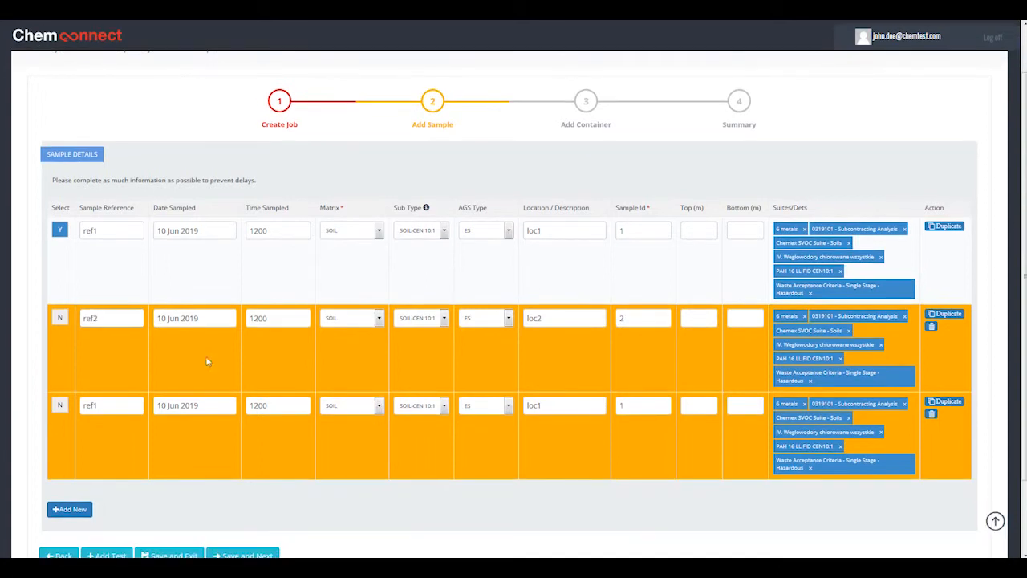
pyautogui.click(59, 230)
pyautogui.click(59, 319)
pyautogui.click(59, 405)
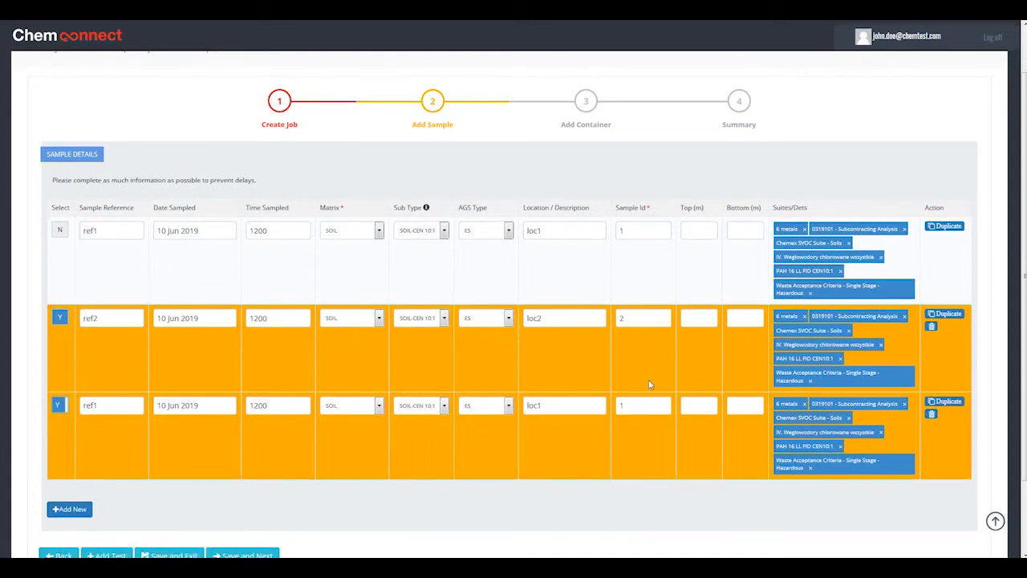
pyautogui.click(810, 467)
pyautogui.click(542, 112)
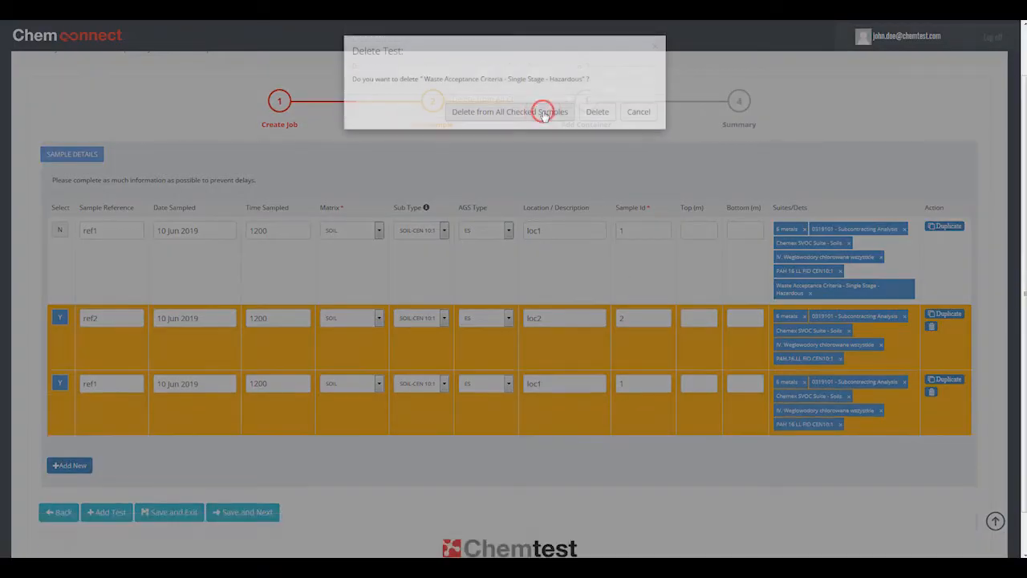
pyautogui.click(880, 410)
pyautogui.click(529, 111)
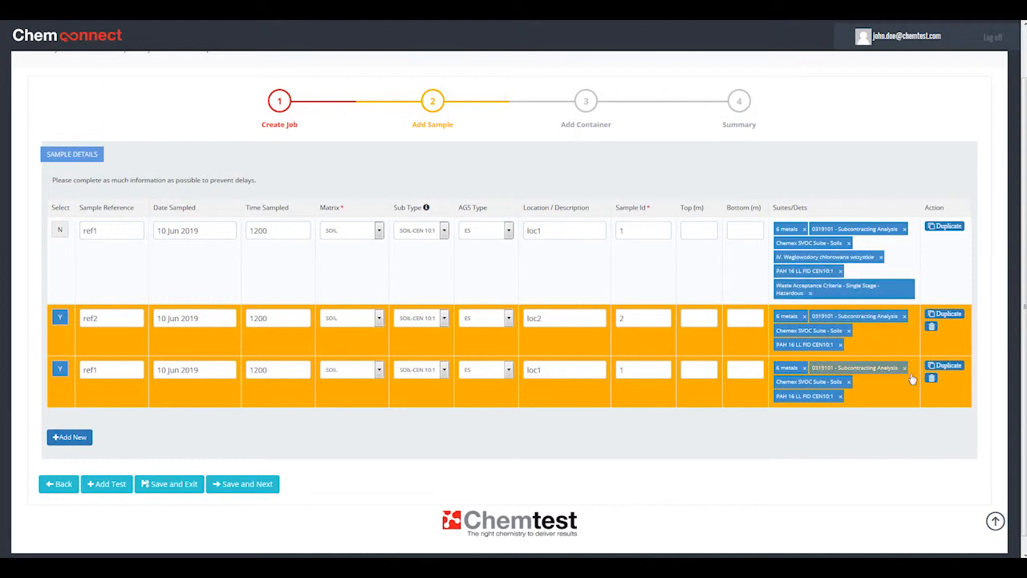
# Step: Add a blank sample row, and delete it together with the unedited ref1 duplicate
pyautogui.click(70, 437)
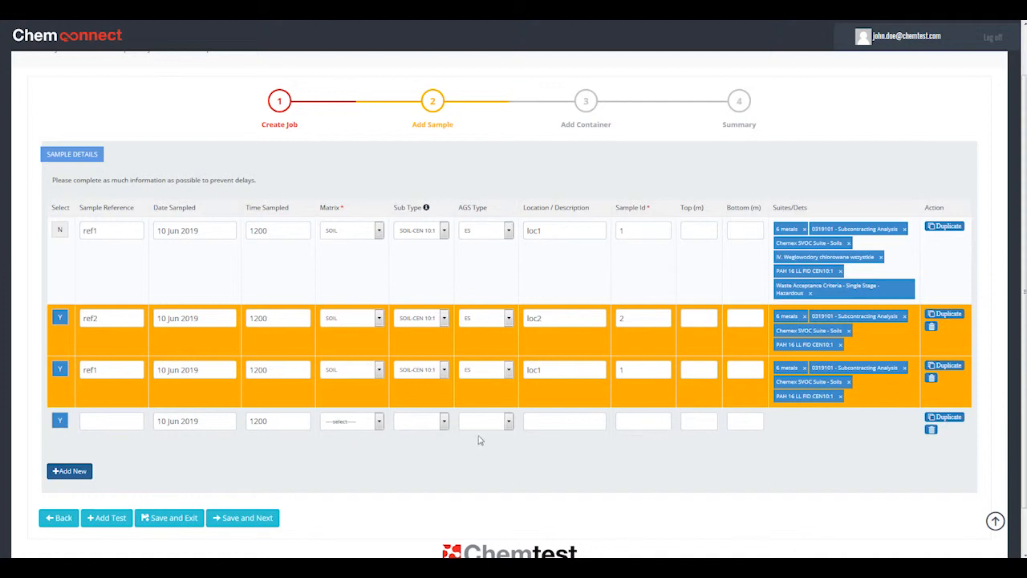
pyautogui.click(931, 430)
pyautogui.click(931, 377)
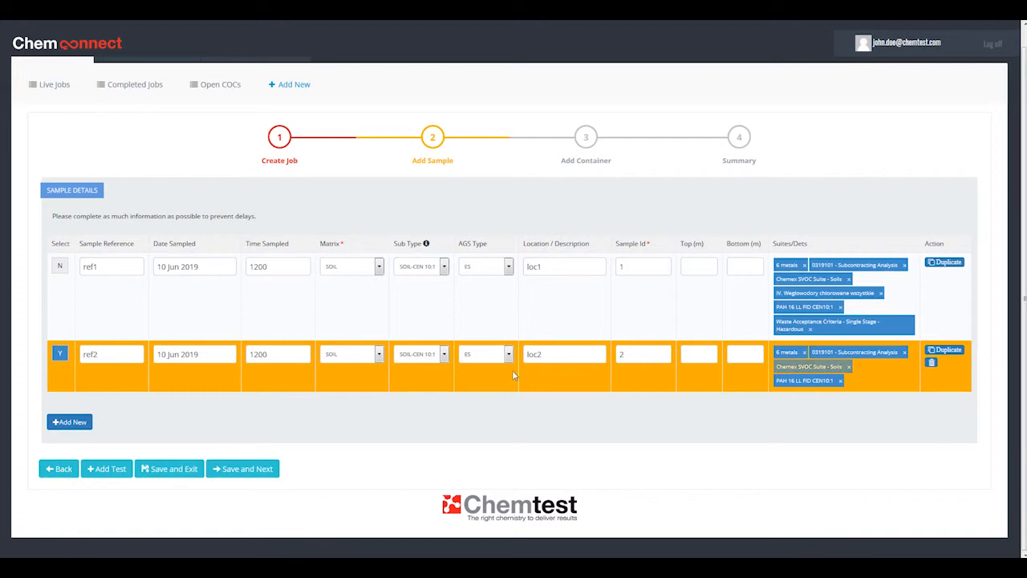
# Step: Save the samples, continue to the Add Container stage and list two Amber Glass 250ml containers for both samples
pyautogui.click(251, 469)
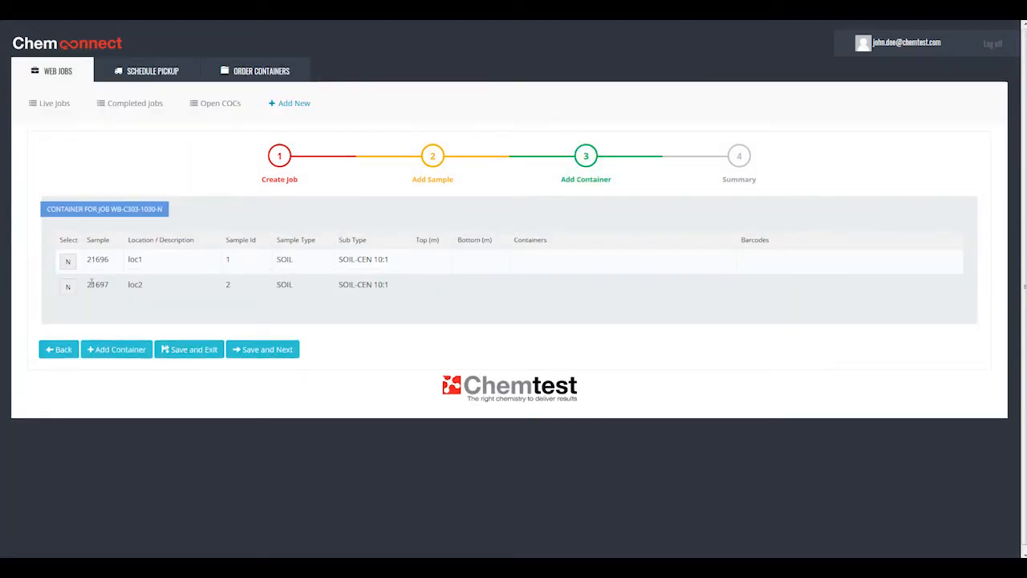
pyautogui.click(67, 263)
pyautogui.click(64, 286)
pyautogui.click(125, 350)
pyautogui.click(433, 98)
pyautogui.click(417, 118)
pyautogui.click(643, 95)
pyautogui.click(642, 96)
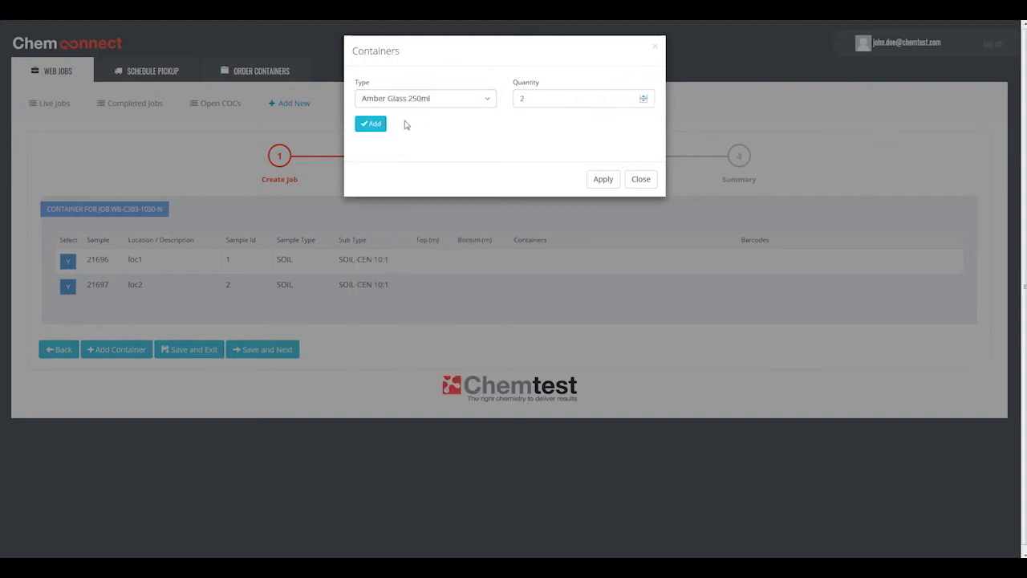
pyautogui.click(381, 126)
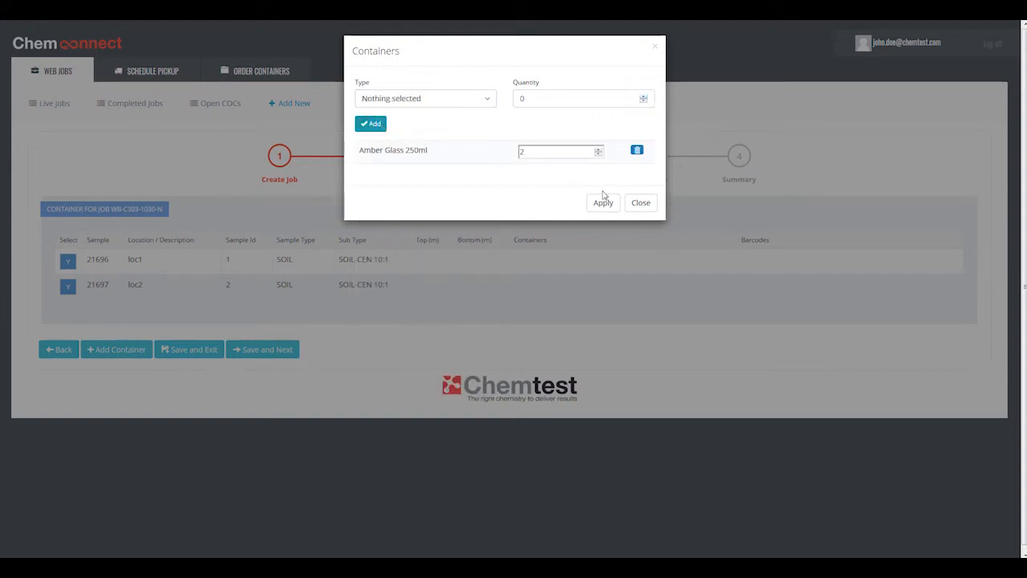
# Step: Add one Dust Bottle to the container list and apply the containers to both samples
pyautogui.click(487, 99)
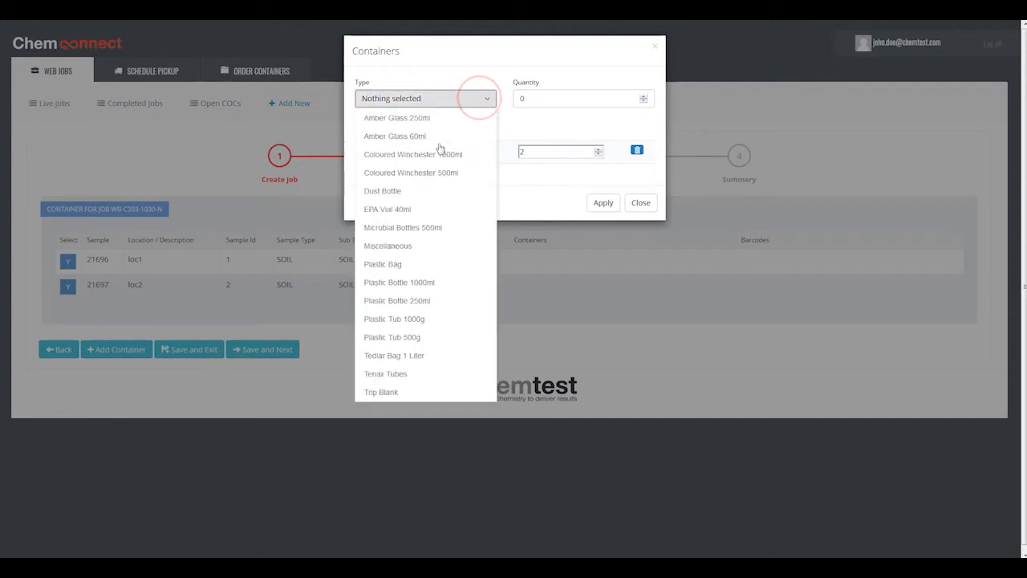
pyautogui.click(413, 191)
pyautogui.click(533, 127)
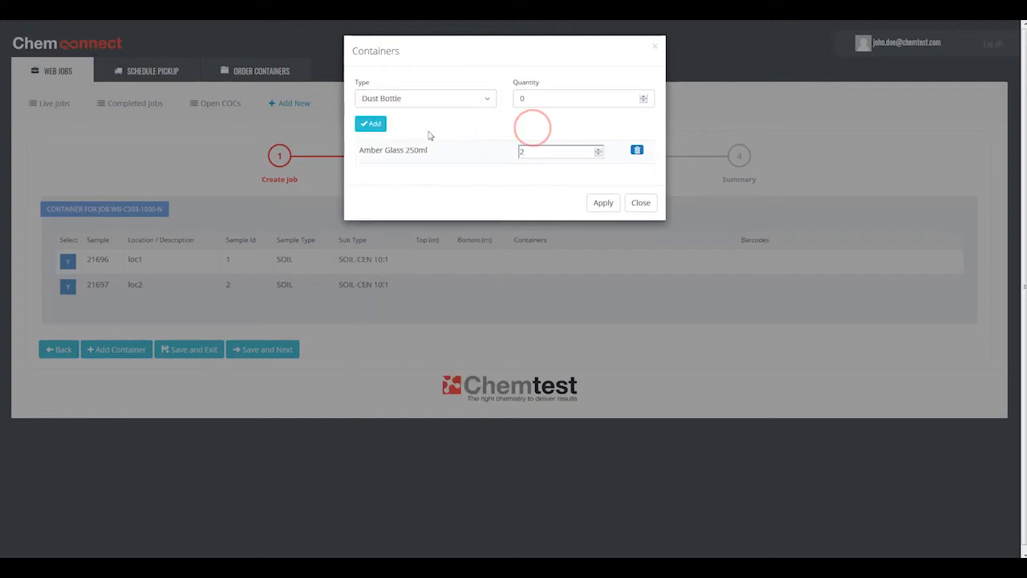
pyautogui.click(644, 96)
pyautogui.click(368, 124)
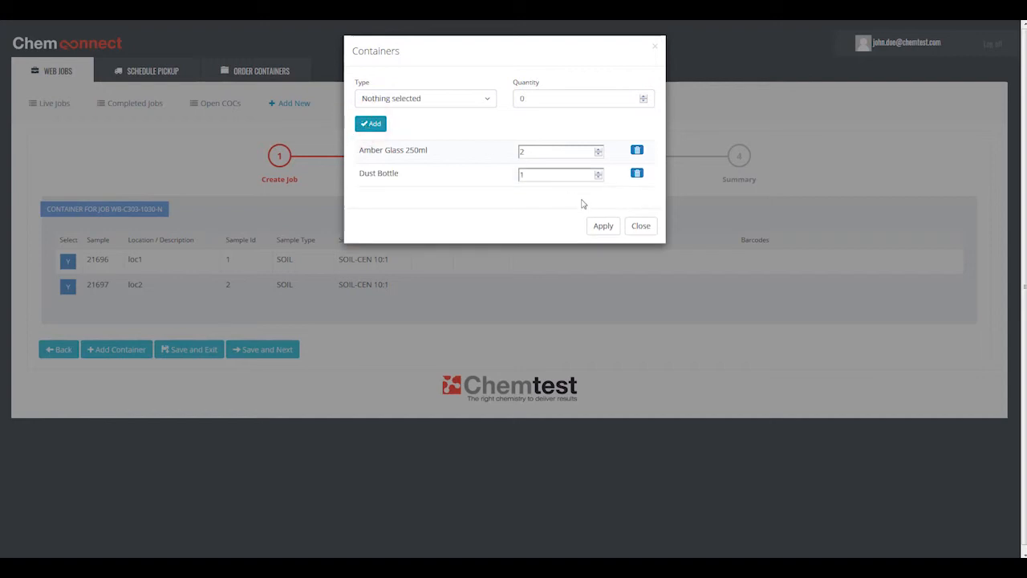
pyautogui.click(602, 225)
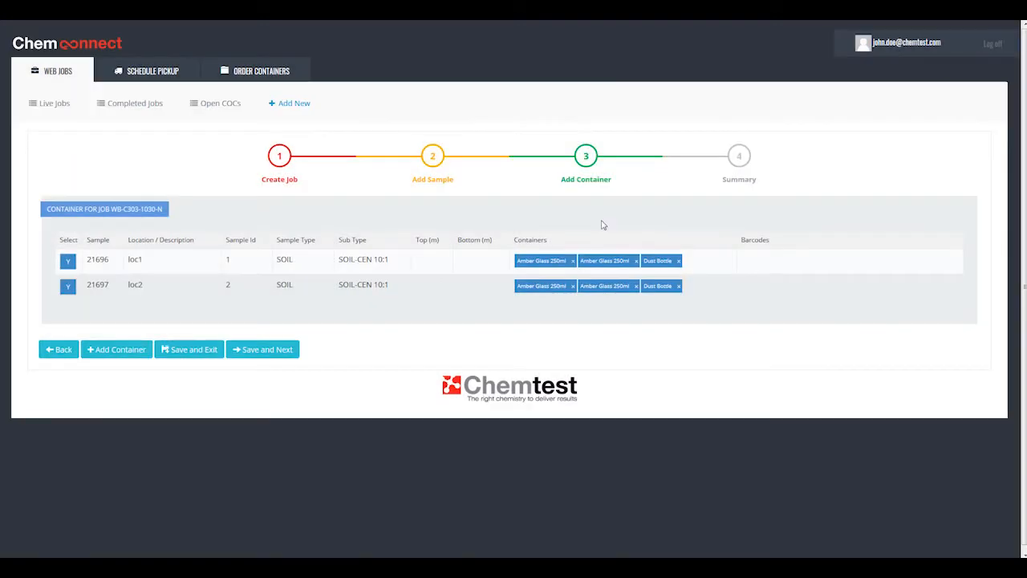
# Step: For the loc1 sample only, assign barcodes 1234 and 2345 to its two Amber Glass 250ml containers and apply them
pyautogui.click(68, 287)
pyautogui.click(118, 348)
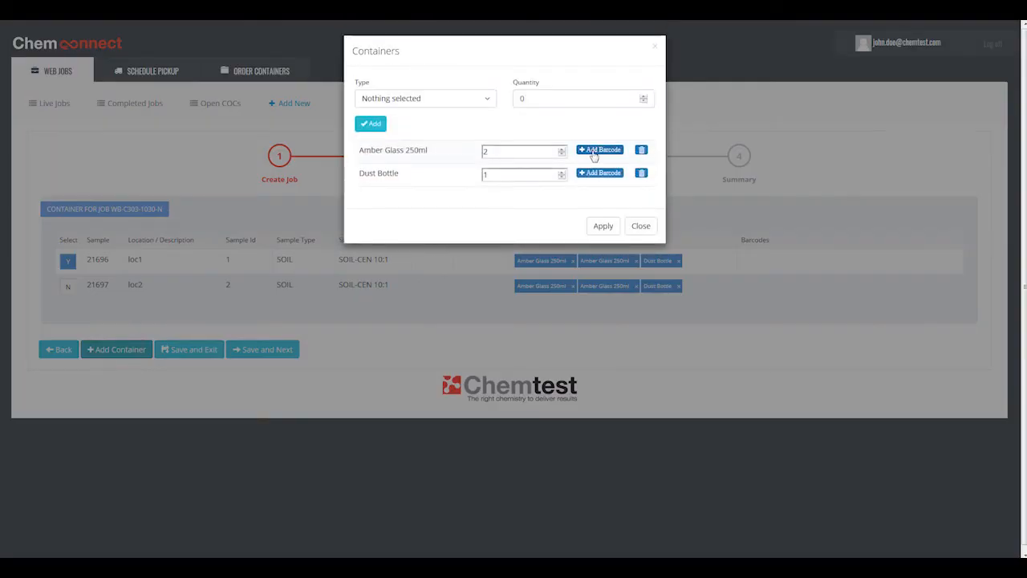
pyautogui.click(593, 150)
pyautogui.click(577, 88)
pyautogui.write('1234')
pyautogui.click(573, 111)
pyautogui.write('2345')
pyautogui.click(600, 166)
pyautogui.click(606, 228)
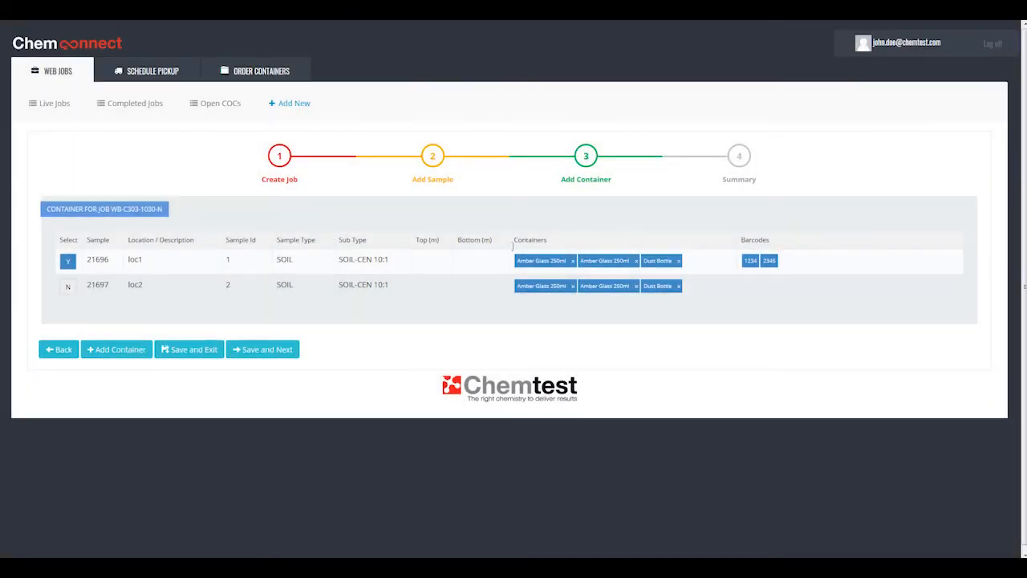
# Step: Save the containers, continue to the Summary stage and review the job details, samples and containers
pyautogui.click(273, 354)
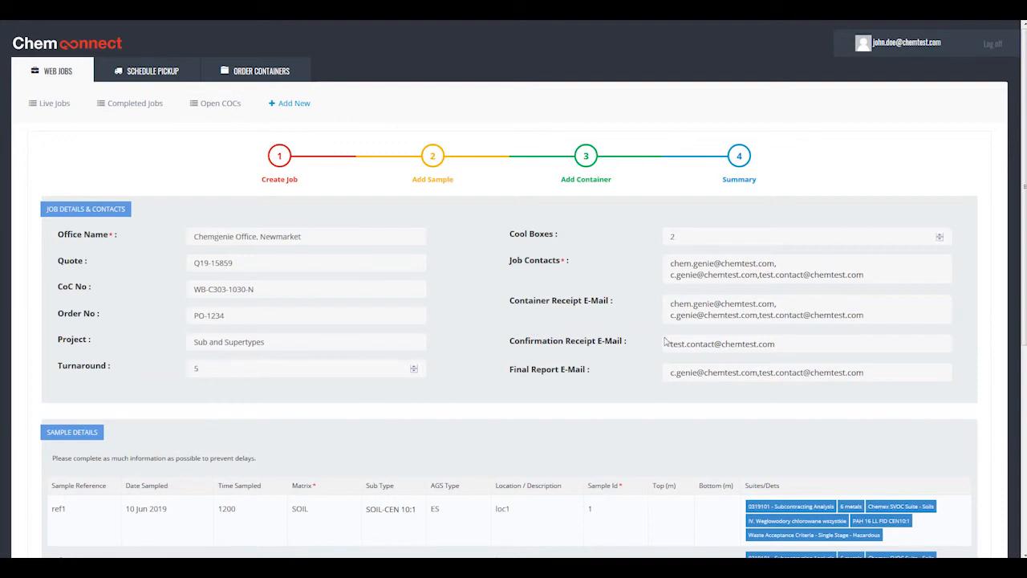
pyautogui.scroll(-1, 664, 341)
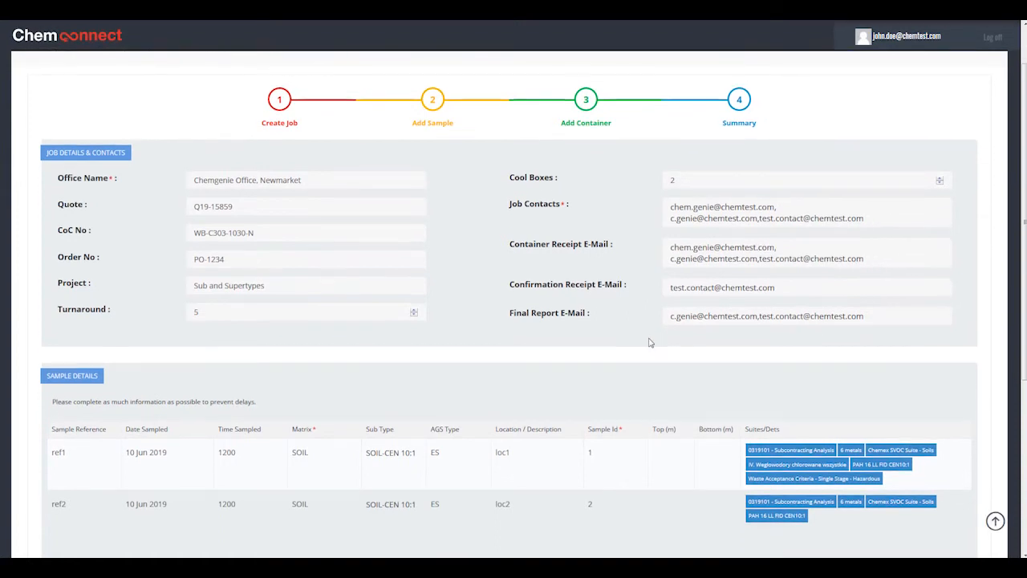
pyautogui.scroll(-2, 650, 343)
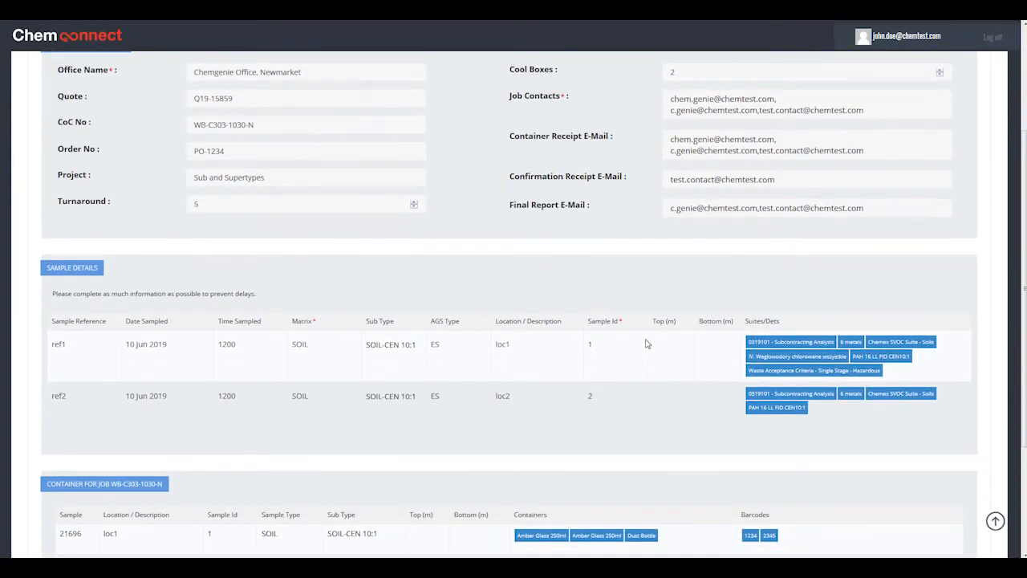
pyautogui.scroll(-1, 646, 344)
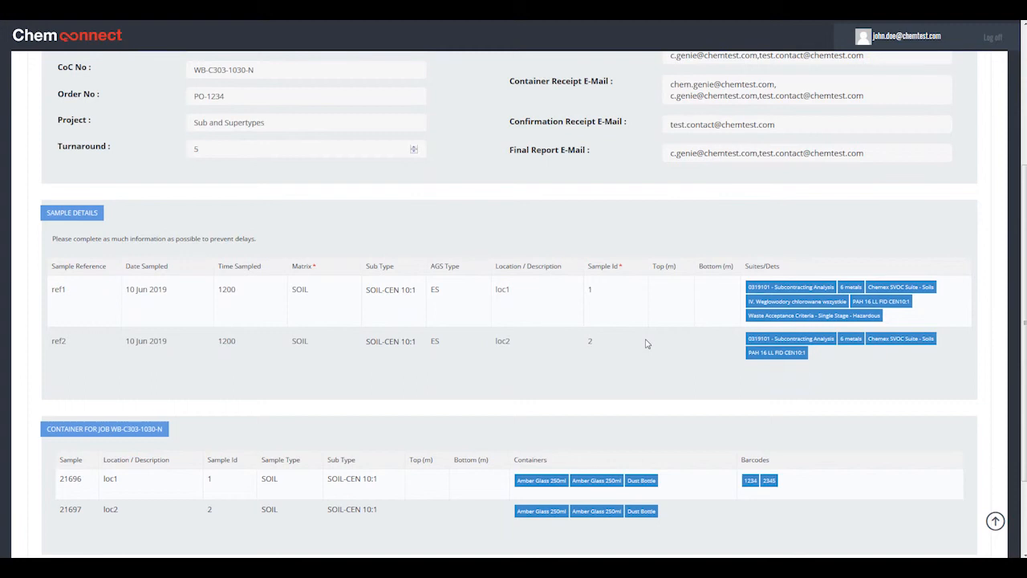
pyautogui.scroll(-1, 647, 343)
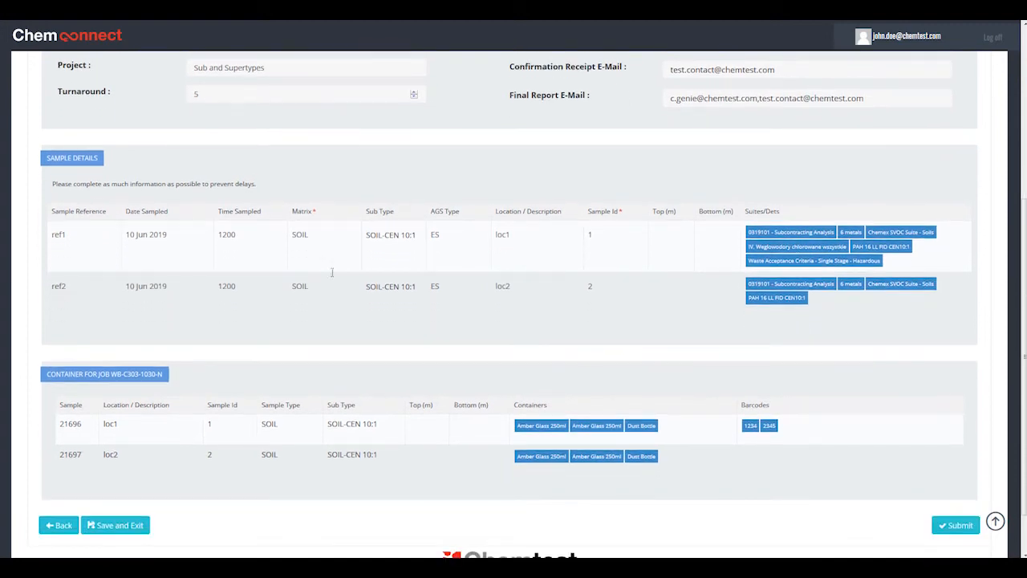
pyautogui.scroll(1, 214, 245)
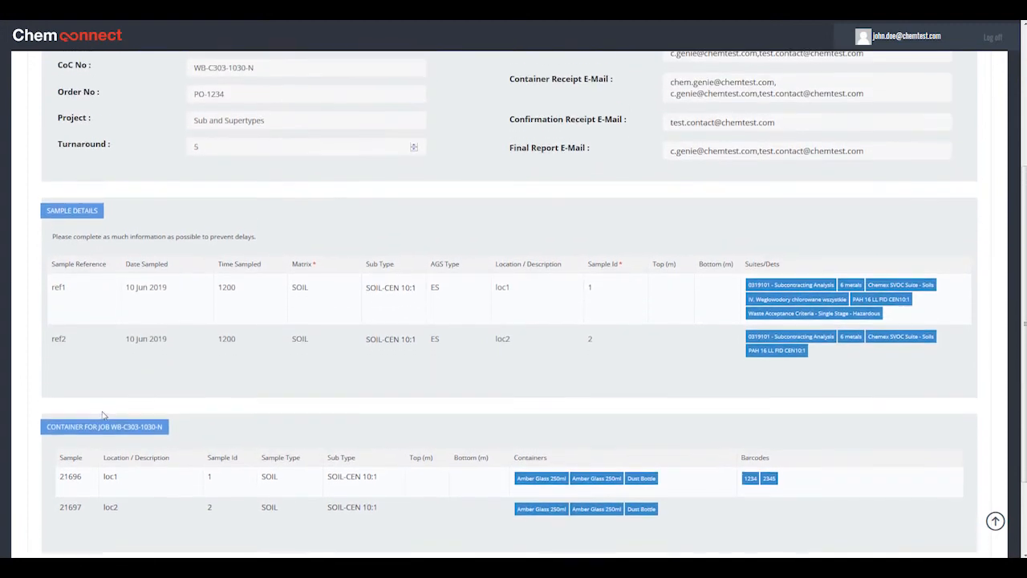
# Step: Compare the CoC number in the container section heading with the CoC No in the job details
pyautogui.moveTo(110, 427); pyautogui.dragTo(164, 427)
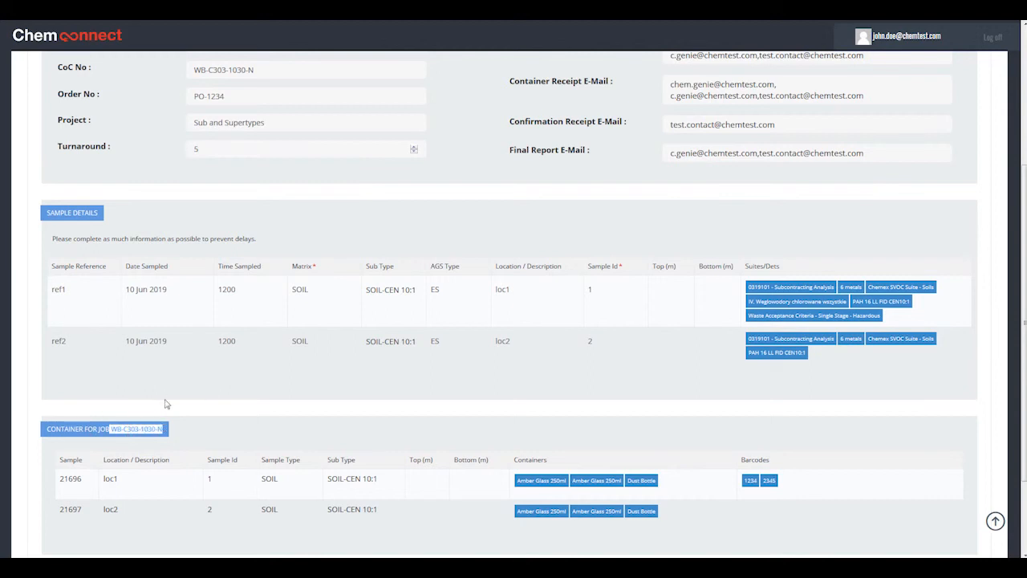
pyautogui.scroll(4, 166, 404)
pyautogui.click(265, 287)
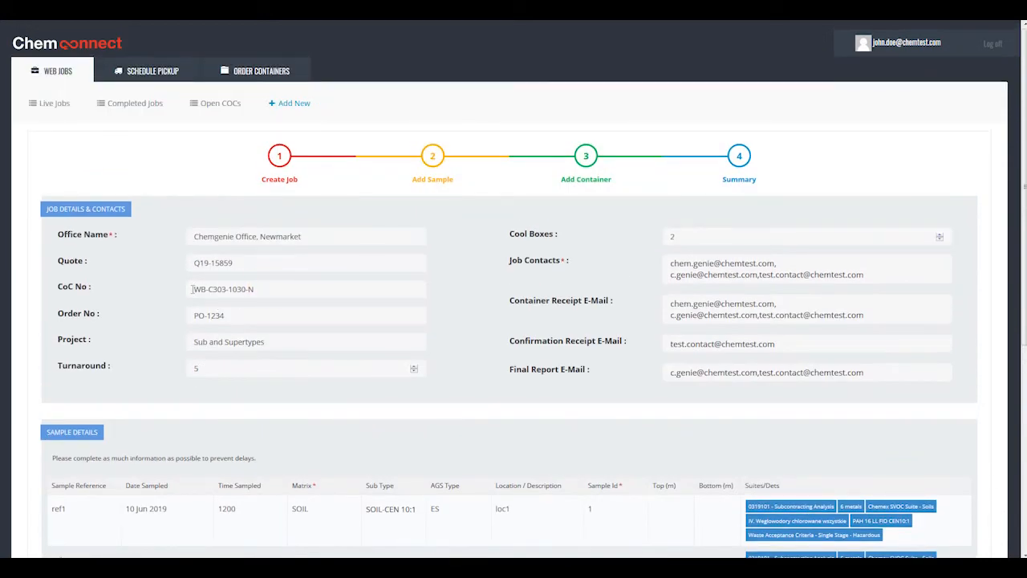
pyautogui.click(193, 289)
pyautogui.click(274, 292)
# Step: Submit the completed web job from the Summary stage and acknowledge the Chain of Custody notification
pyautogui.scroll(-4, 339, 295)
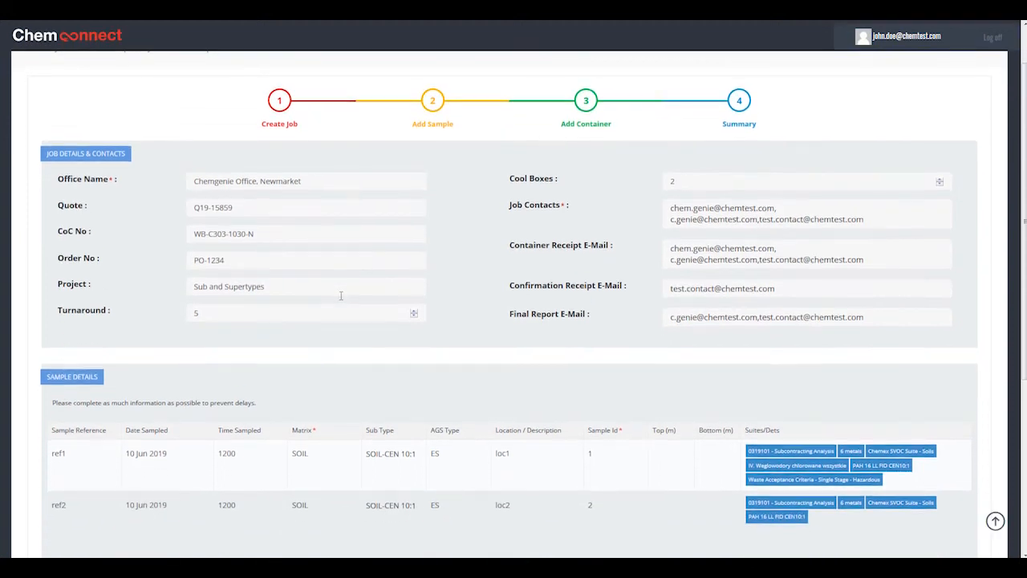
pyautogui.scroll(-1, 447, 325)
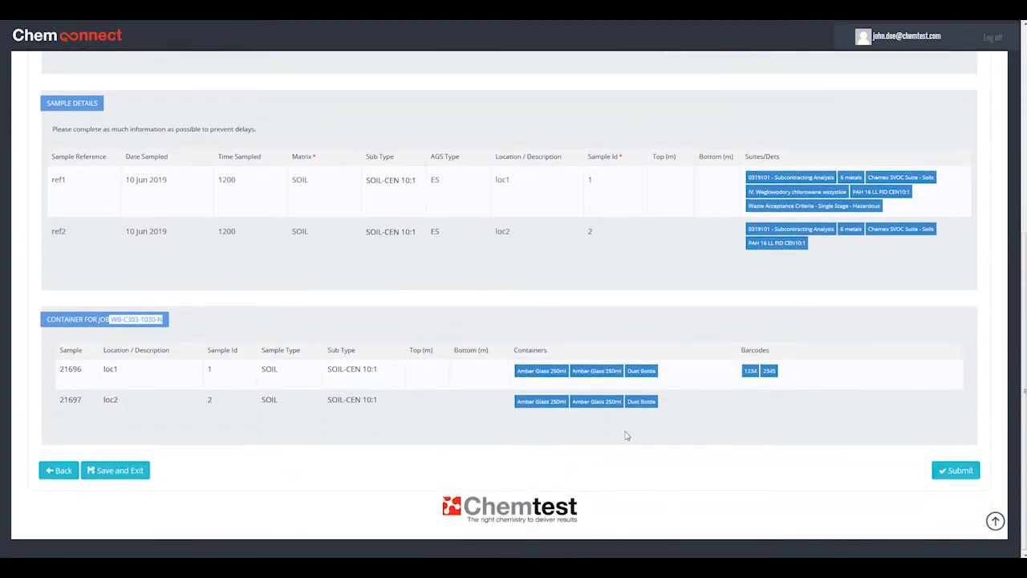
pyautogui.click(935, 478)
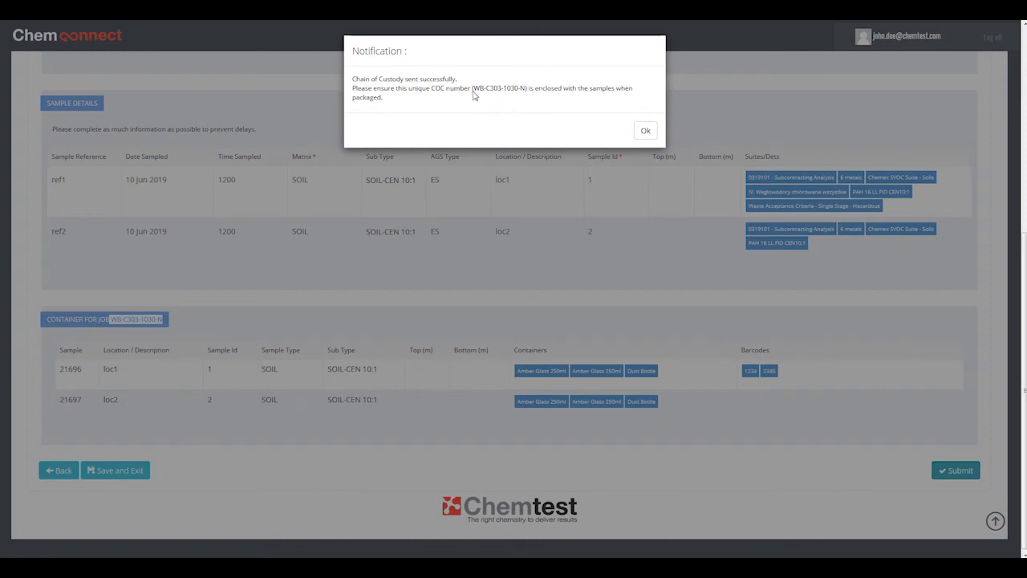
pyautogui.click(645, 130)
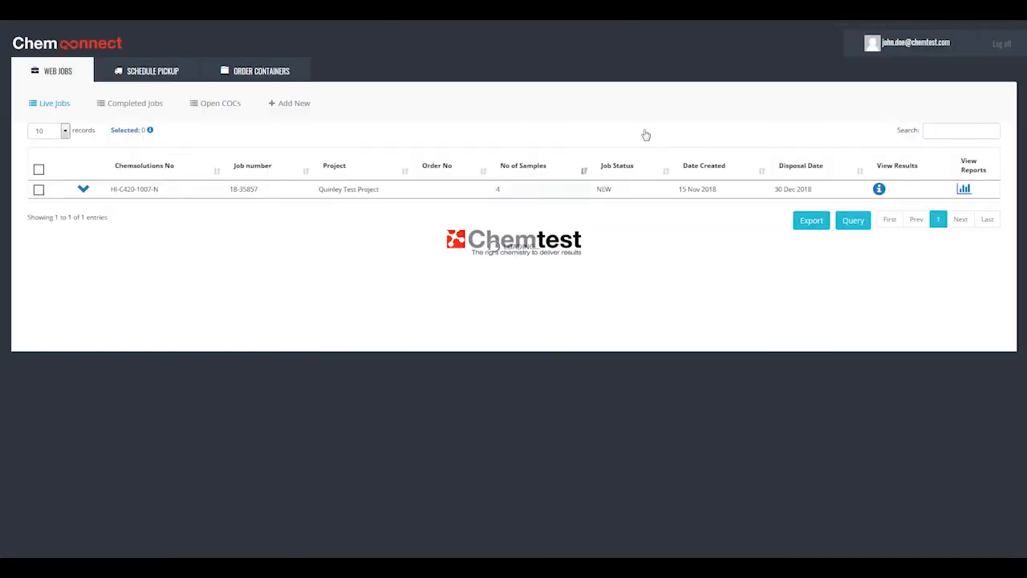